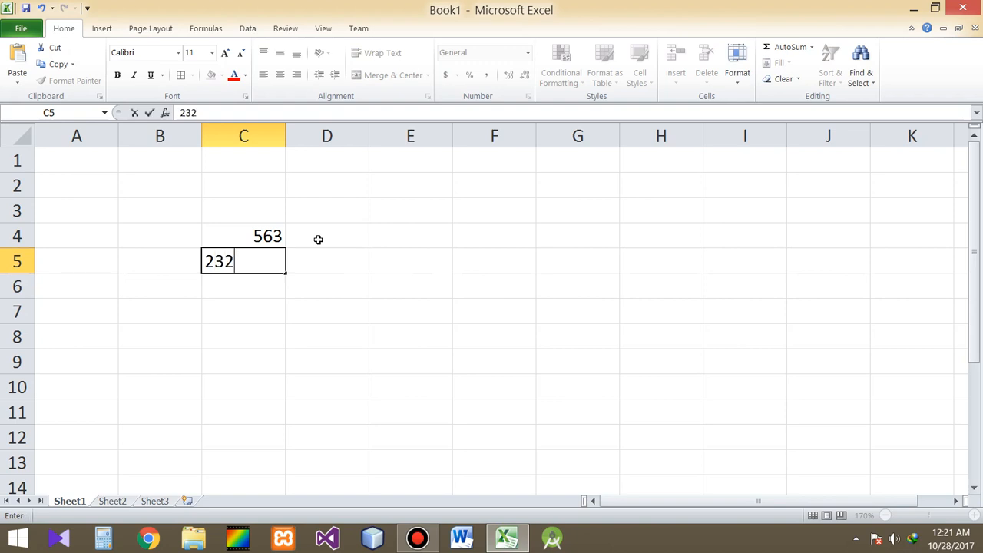
Step: Complete the number list in column C with 232, 12 and 5 in cells C5 to C7
key("Return")
type("12")
key("Return")
type("5")
key("Return")
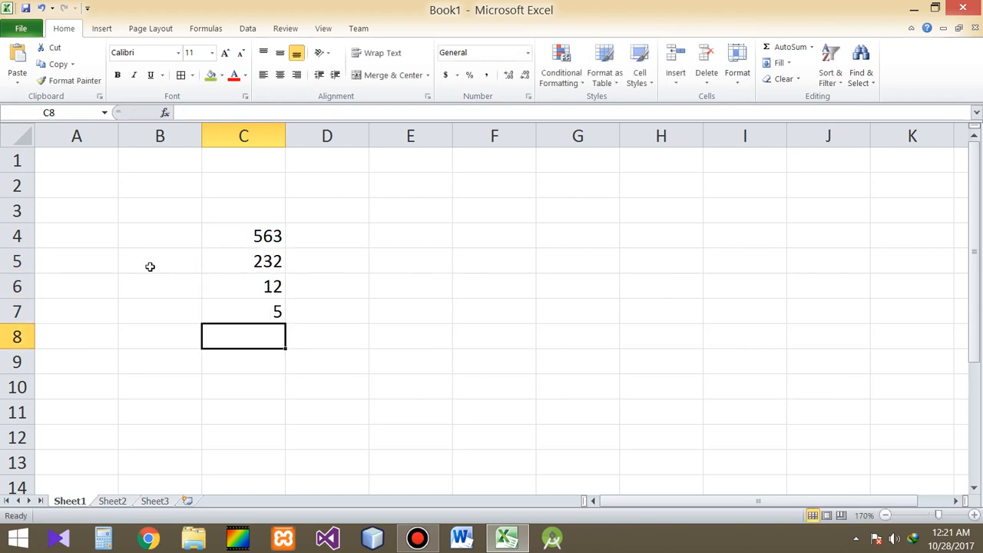
Step: Enter the currency label Rs in cell B4, beside the first number
left_click(165, 238)
type("R")
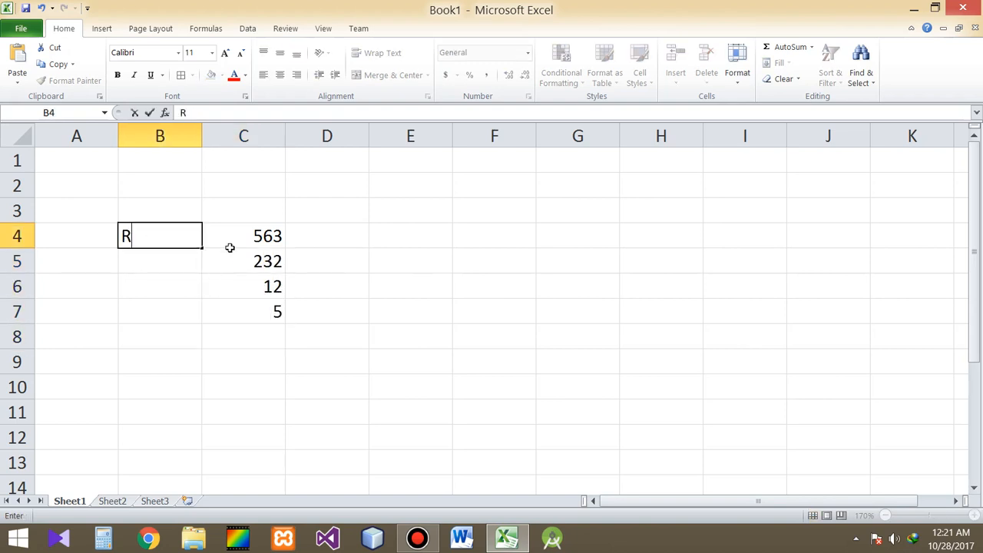
type("s")
key("Tab")
key("Left")
left_click(229, 247)
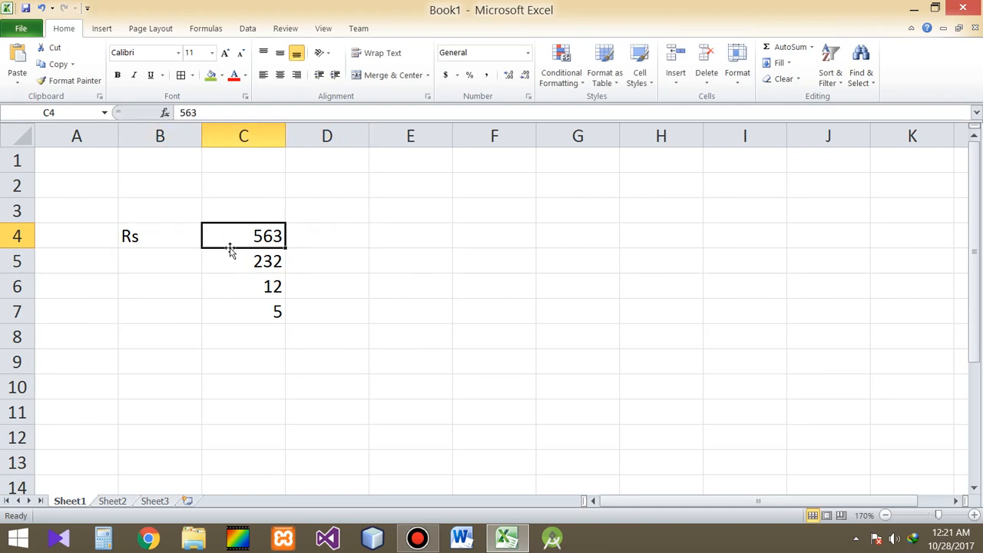
key("Left")
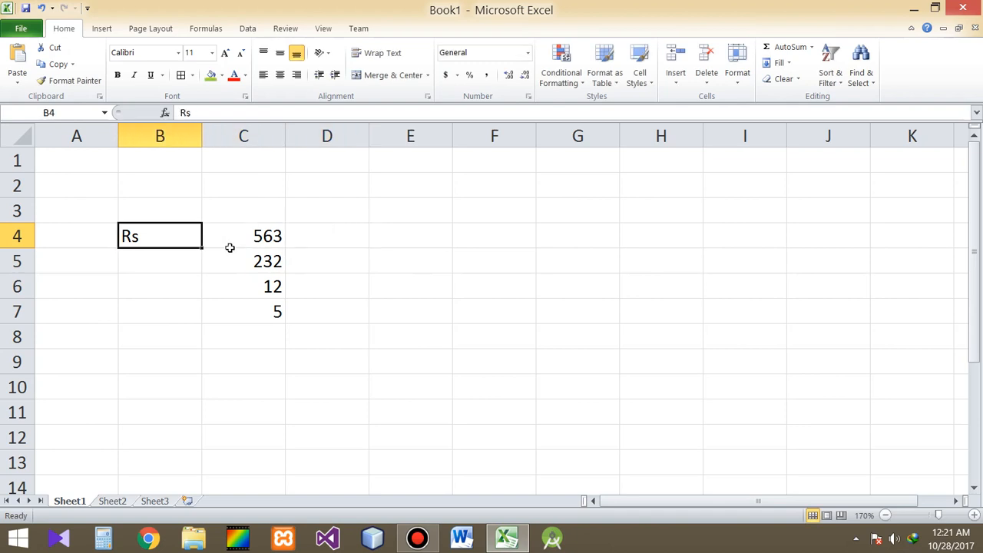
Step: Enter a CONCATENATE formula in cell E4 that joins B4 and C4
key("Right")
key("Right")
key("Right")
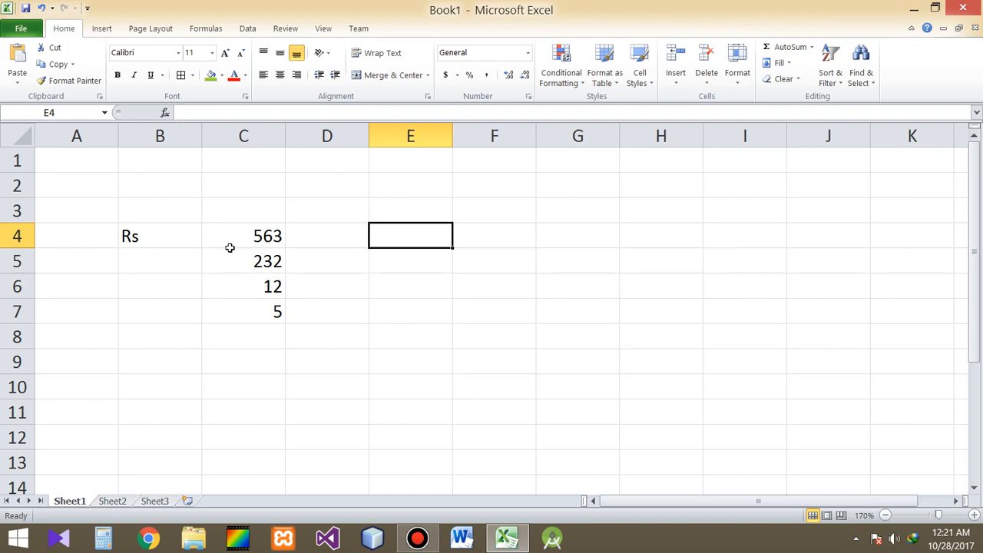
type("=")
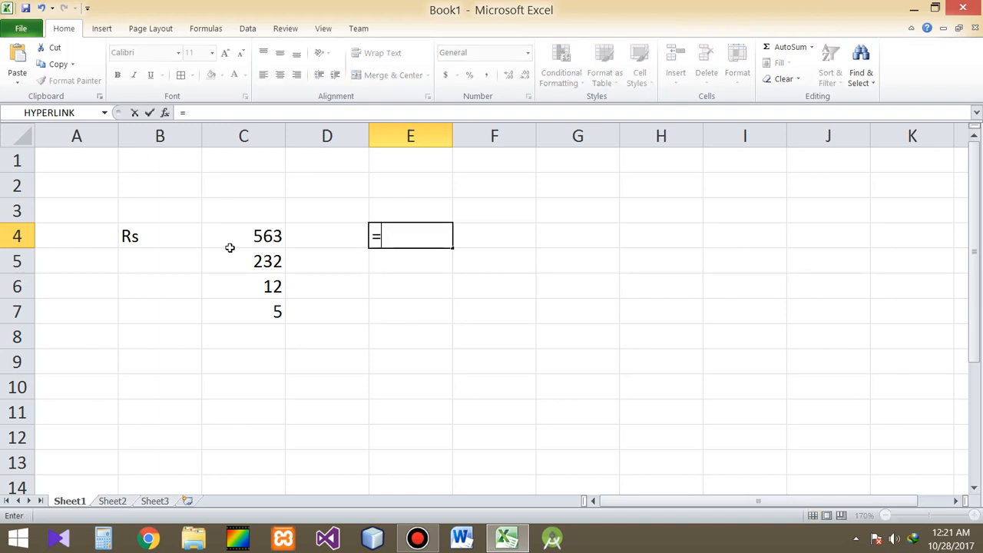
type("con")
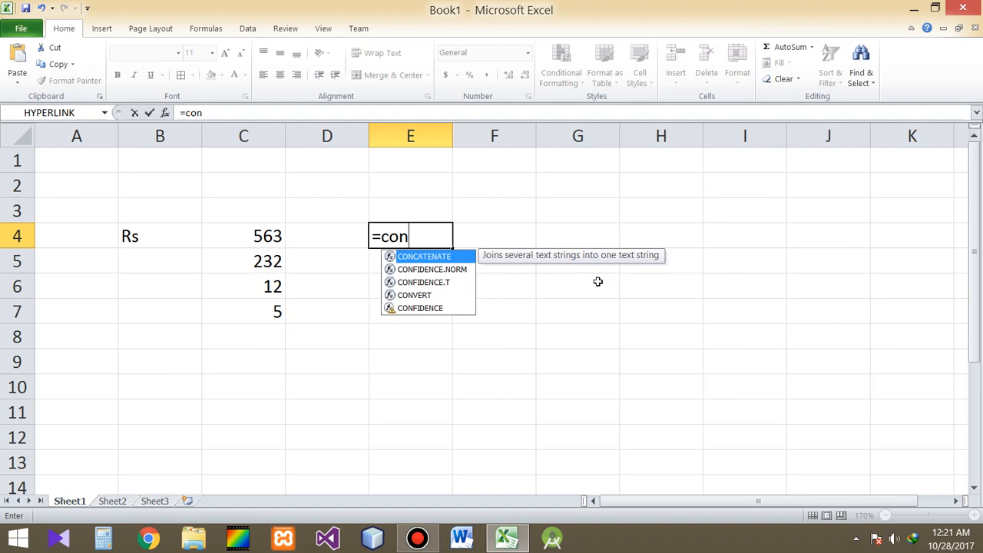
key("Tab")
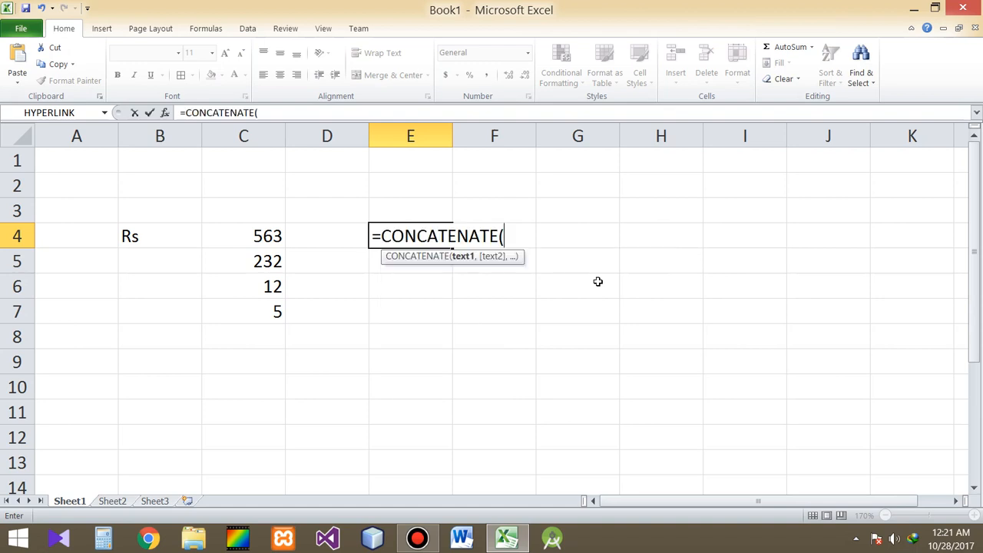
left_click(165, 239)
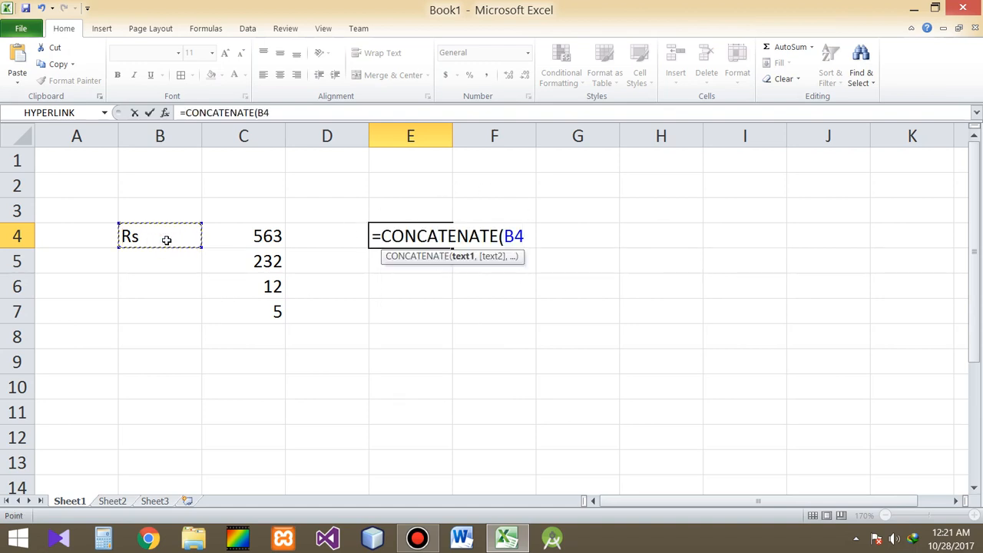
type(",")
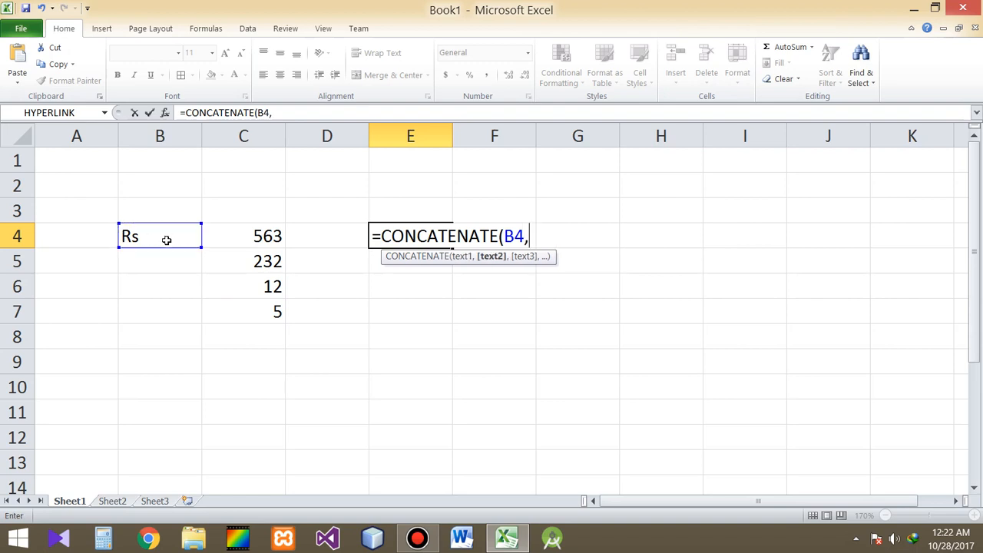
left_click(257, 236)
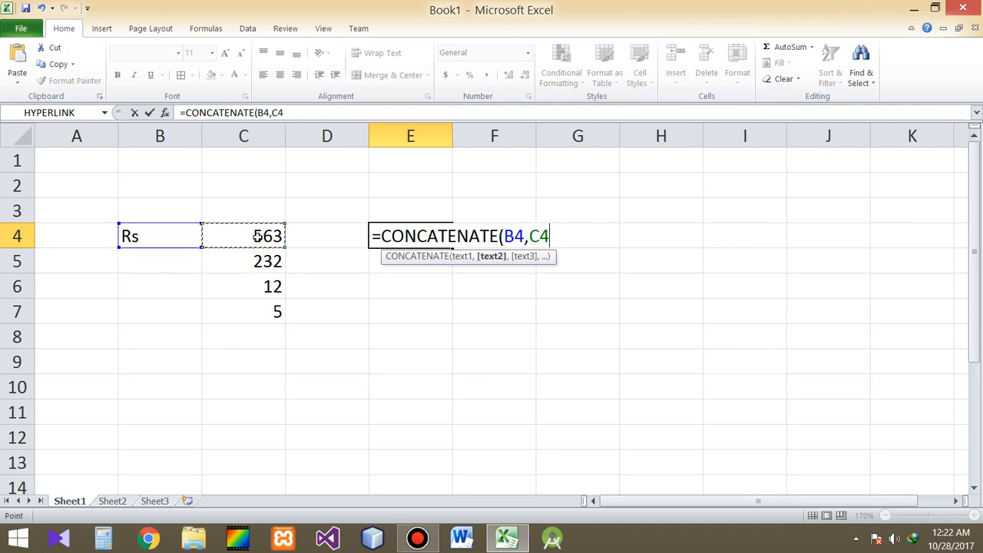
key("Return")
left_click(410, 239)
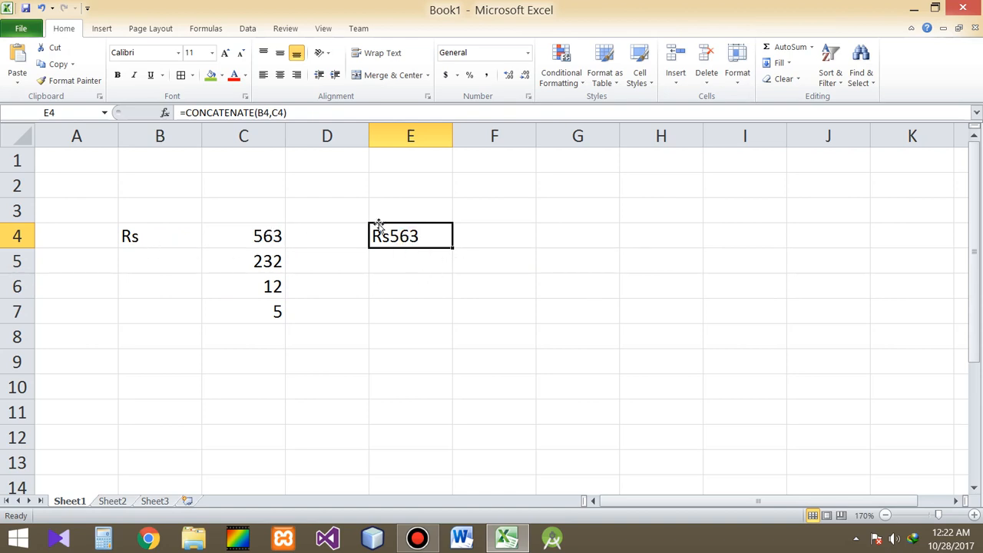
Step: Change the currency label in cell B4 to RS
left_click(145, 236)
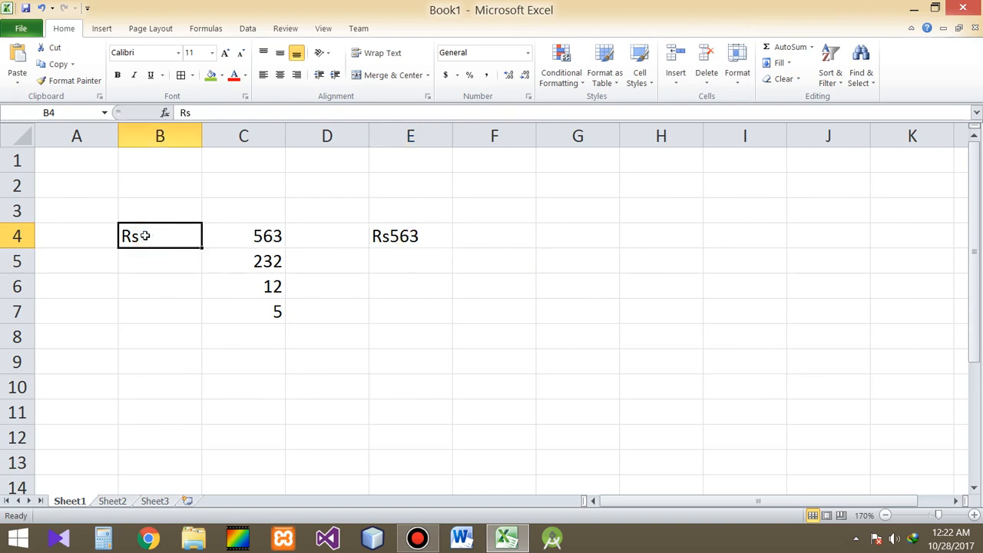
type("Rs")
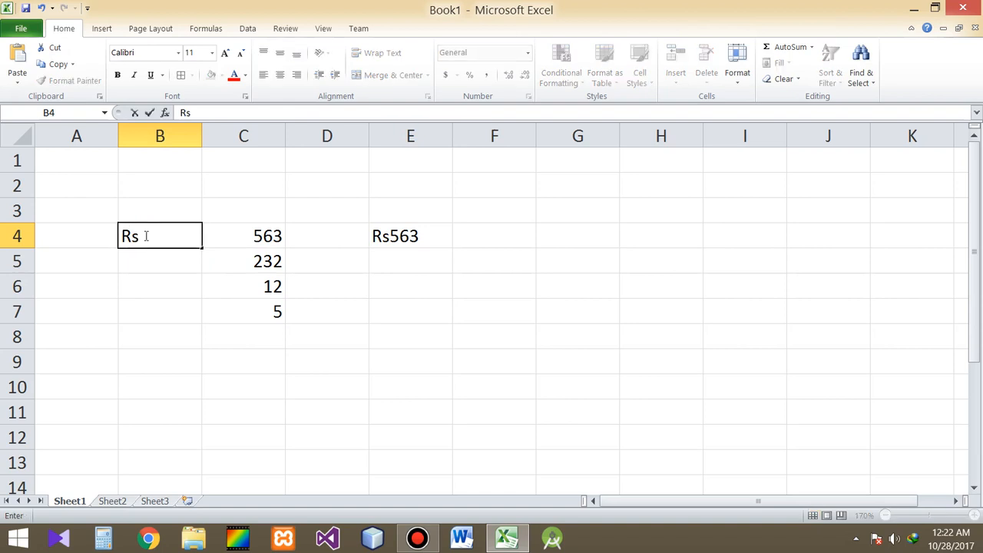
key("BackSpace")
type("S")
key("Return")
left_click(145, 236)
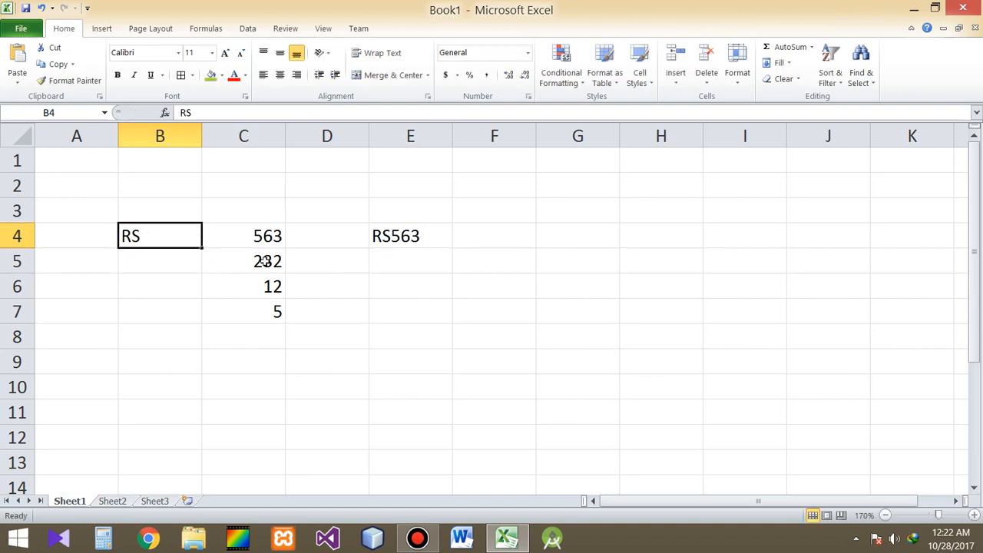
Step: Set the number in cell C4 to 98
left_click(276, 238)
type("98")
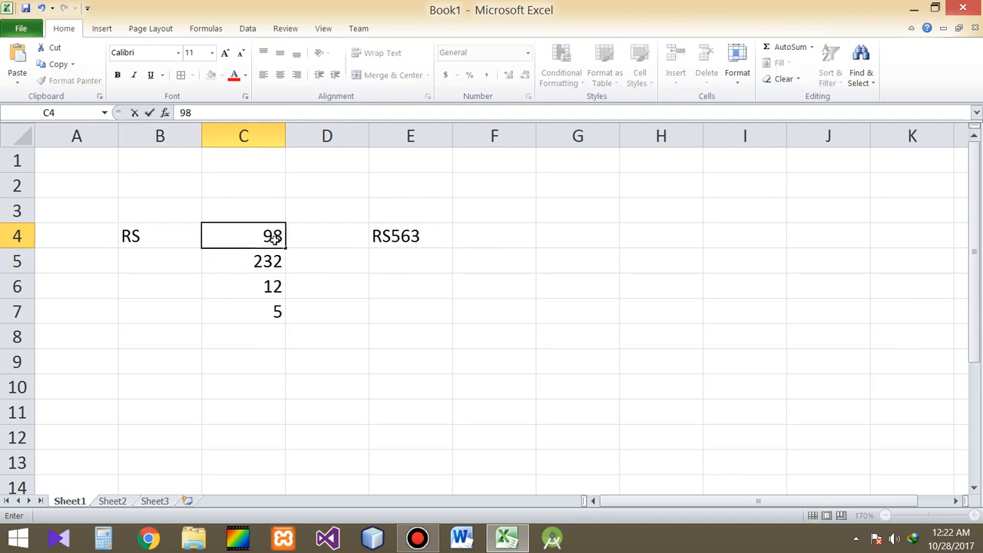
key("Return")
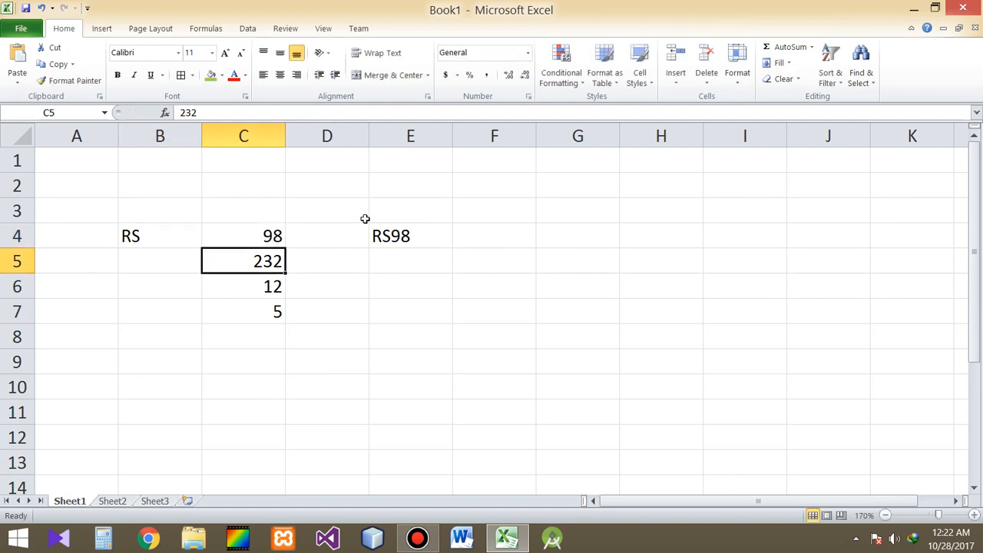
Step: Change the currency label in cell B4 back to Rs
left_click(146, 236)
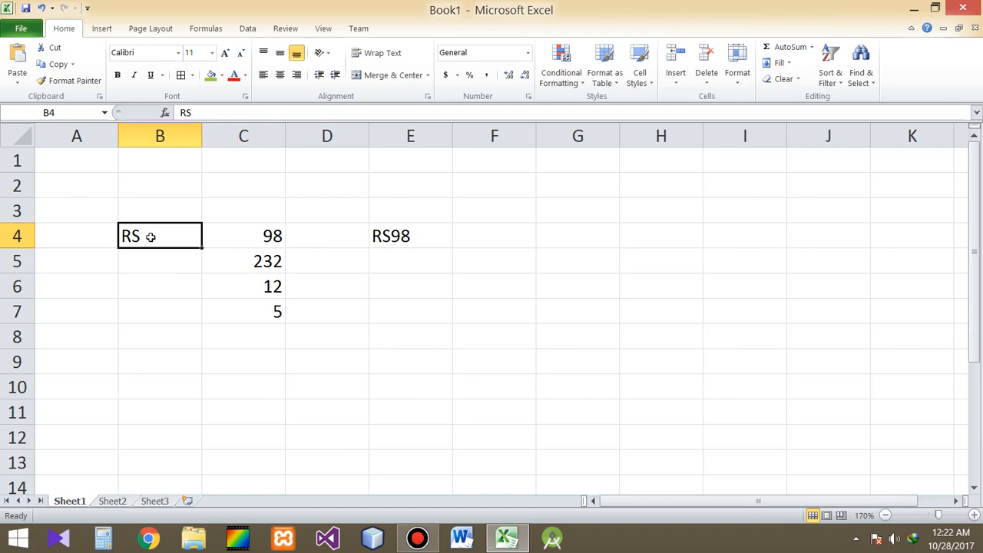
type("Rs")
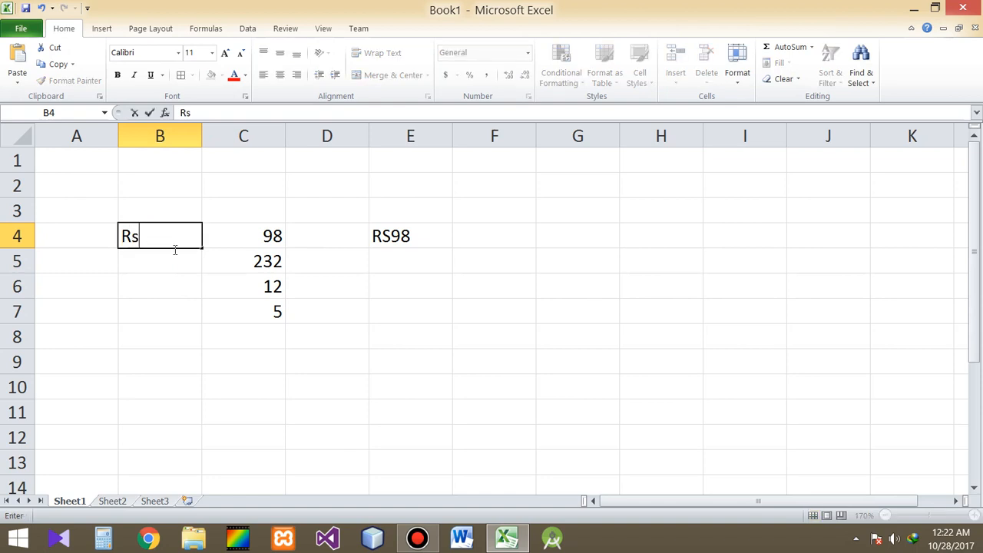
key("Return")
Step: Add a blank, unquoted argument between B4 and C4 in cell E4's CONCATENATE formula
key("Up")
key("Right")
key("Right")
key("Right")
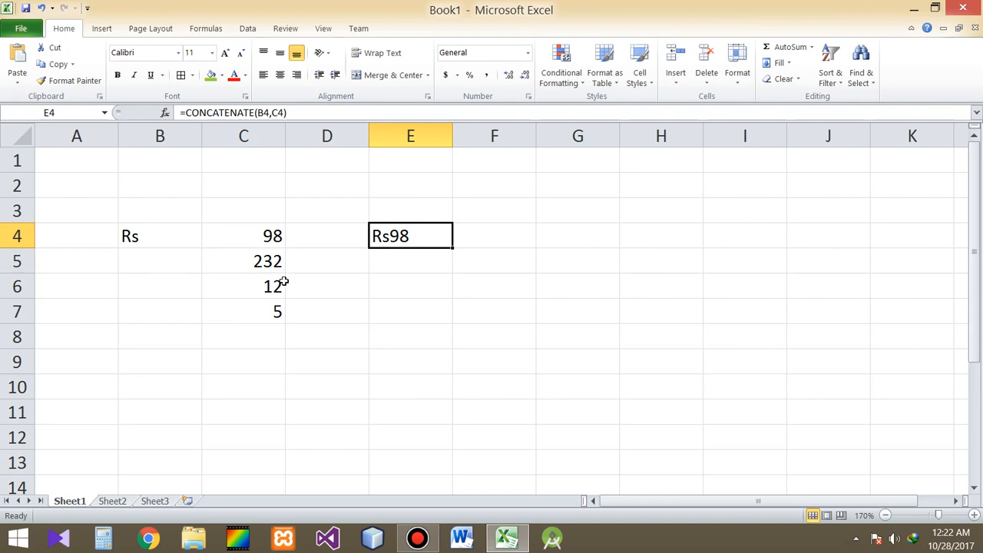
key("F2")
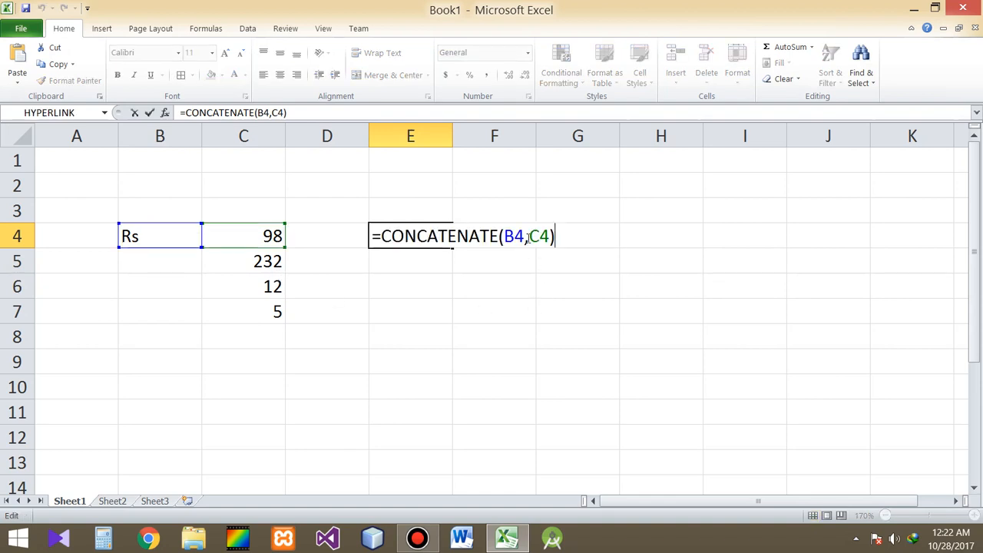
left_click(530, 239)
type(",")
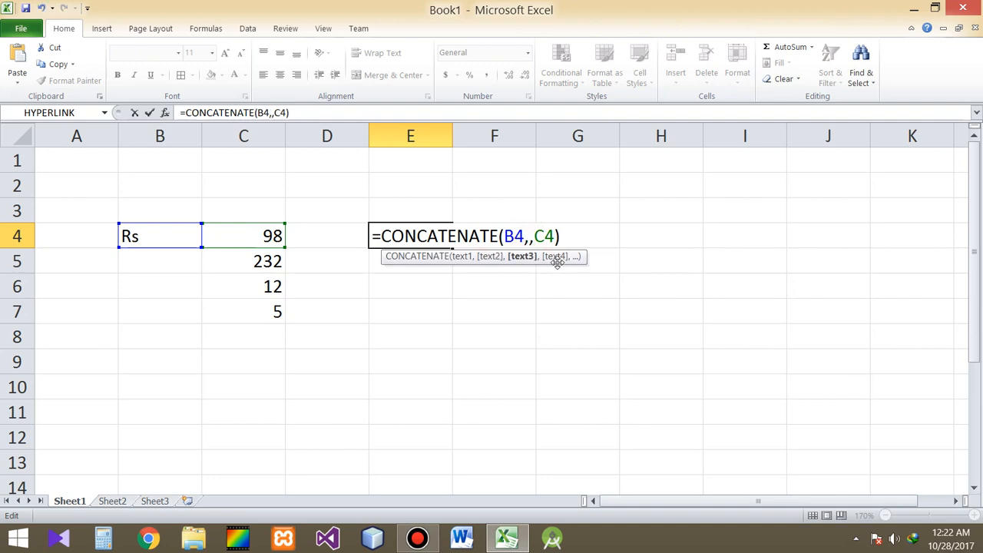
key("Left")
key("Return")
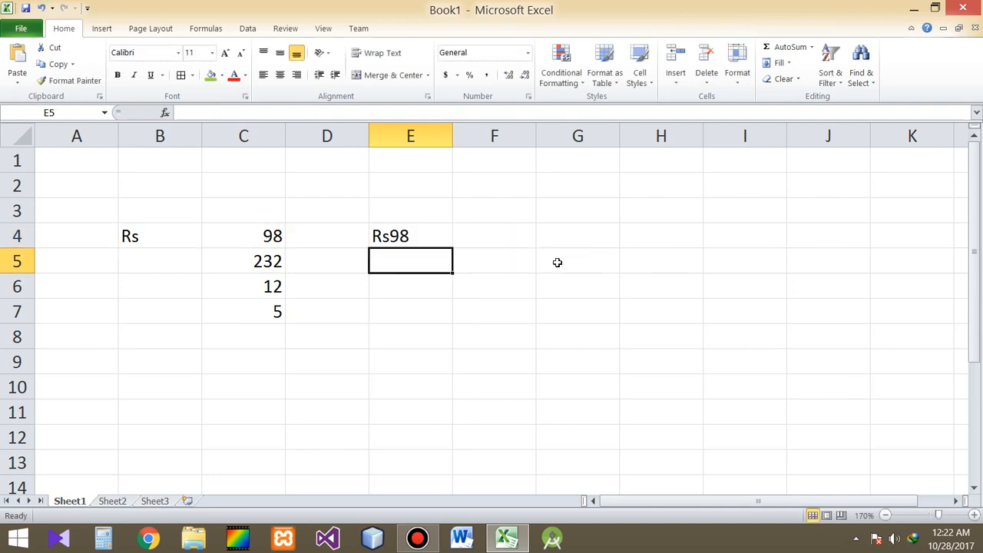
Step: Replace the blank argument in E4's formula with a quoted space, making it =CONCATENATE(B4," ",C4)
left_click(410, 238)
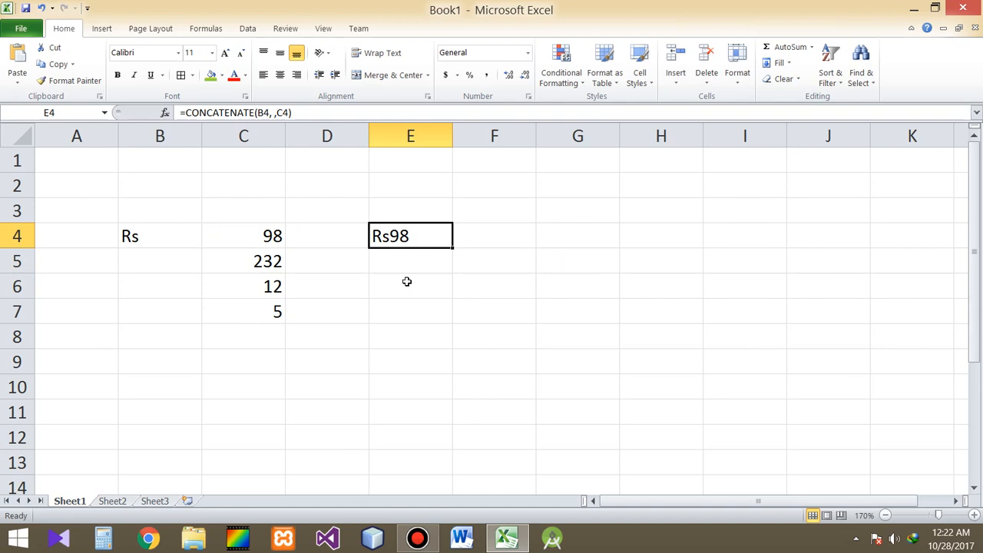
key("F2")
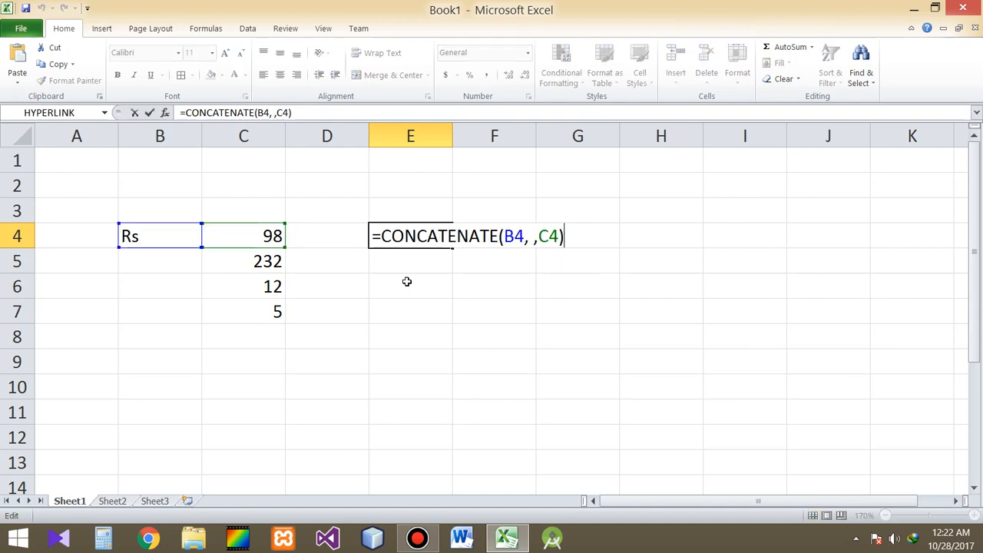
left_click(529, 236)
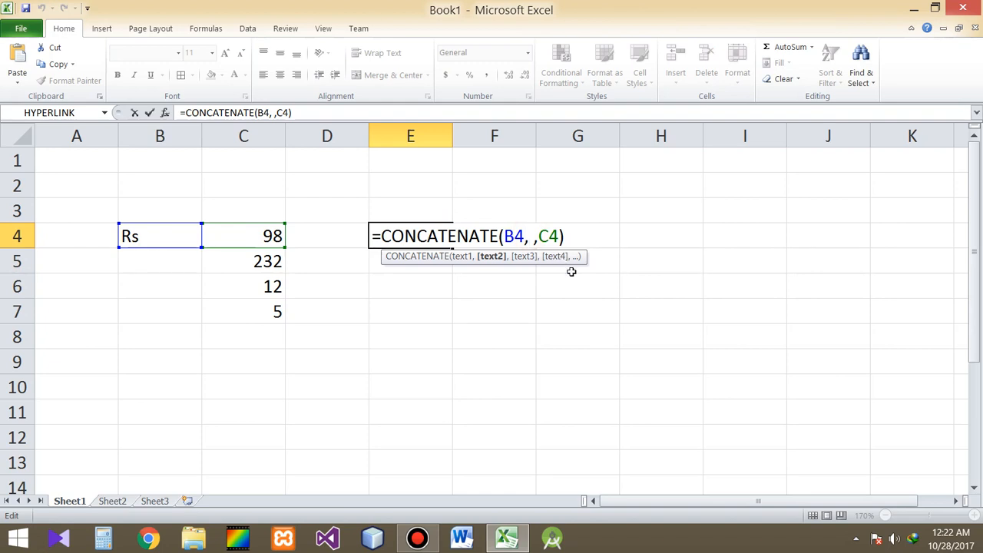
key("Delete")
type("\"\"")
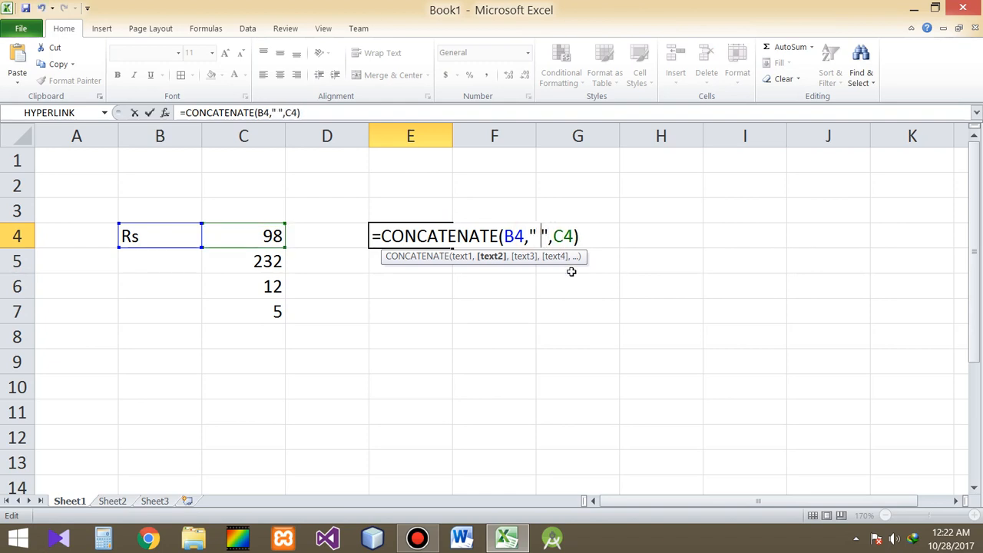
key("Return")
key("Up")
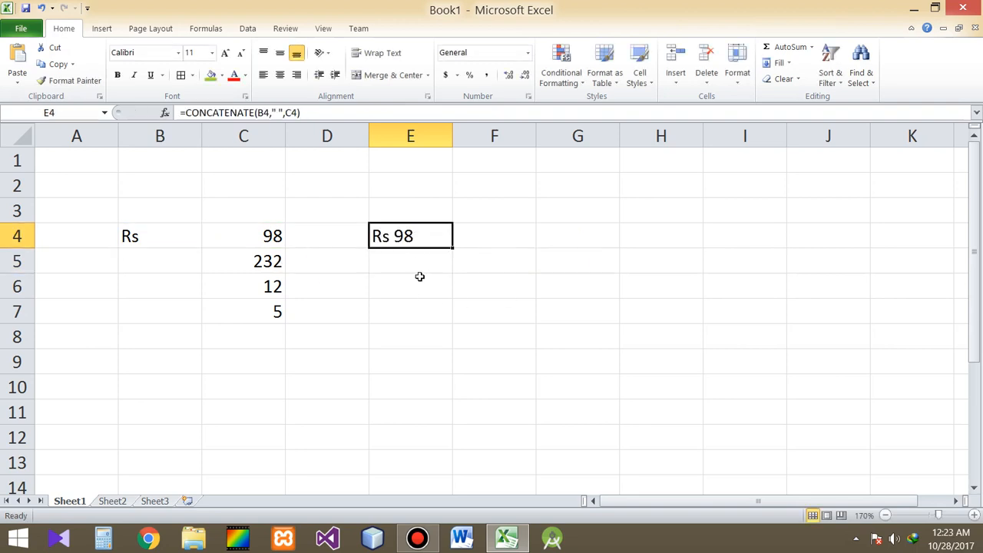
Step: Add a colon before the quoted space in E4's formula, making it =CONCATENATE(B4,": ",C4)
key("F2")
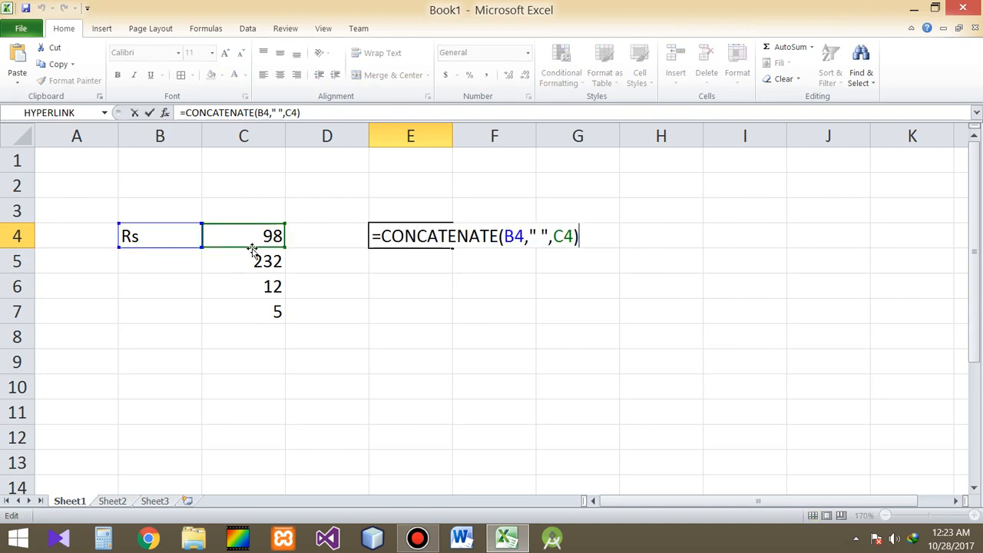
left_click(537, 235)
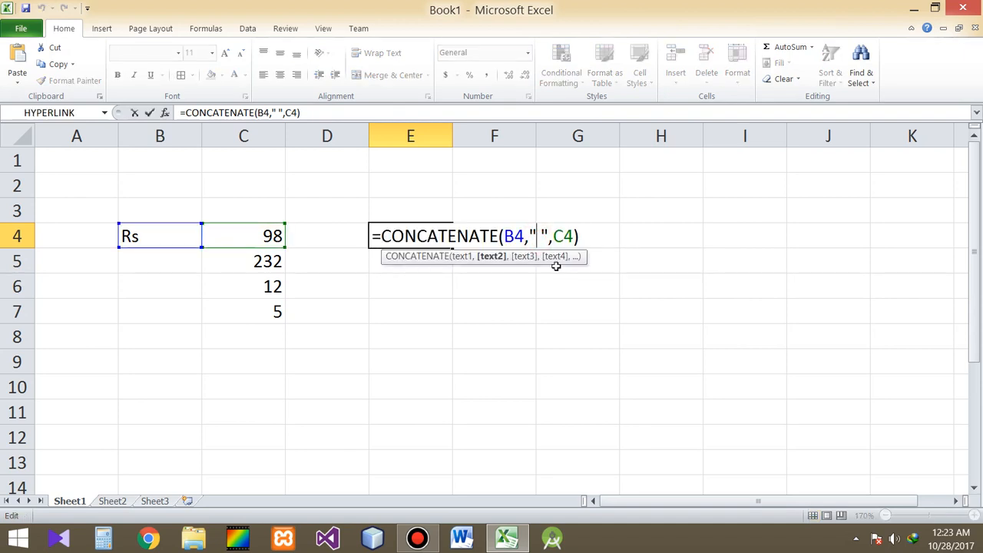
type(":")
key("Return")
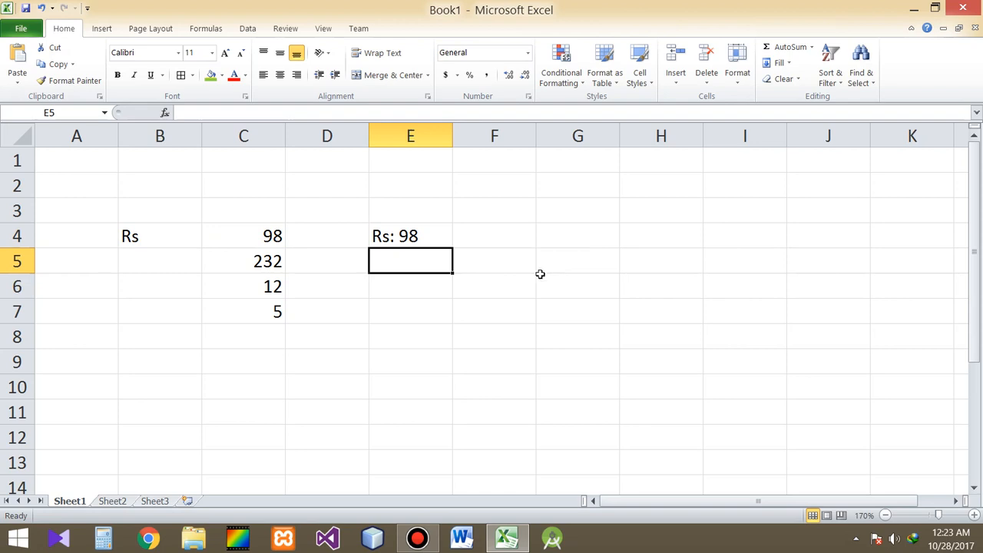
left_click(425, 233)
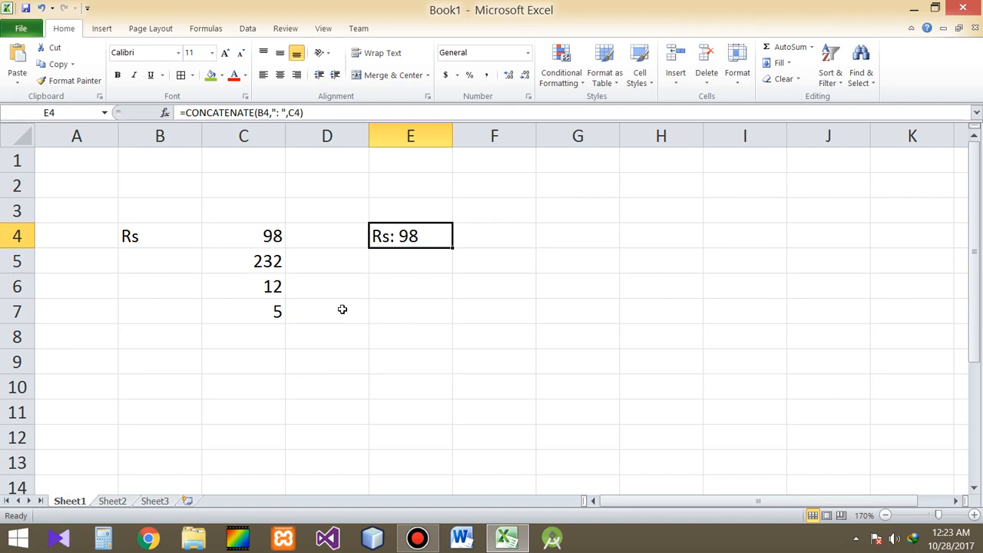
Step: Fill the Rs label from cell B4 down through B7
left_click(177, 237)
left_click_drag(201, 247, 204, 315)
left_click(297, 294)
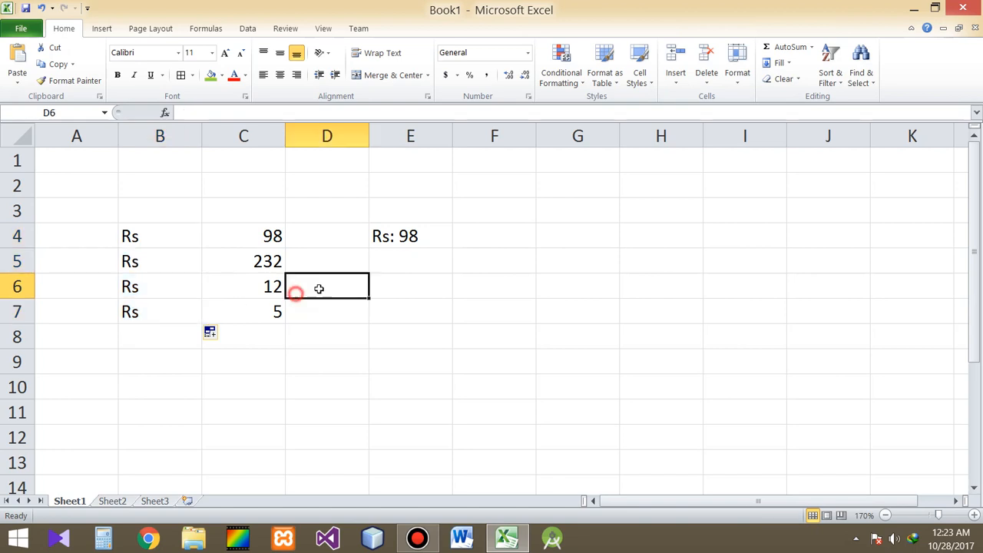
Step: Fill the CONCATENATE formula from E4 down through E7 and select E7 to check its formula
left_click(415, 236)
left_click_drag(452, 247, 446, 314)
left_click(578, 326)
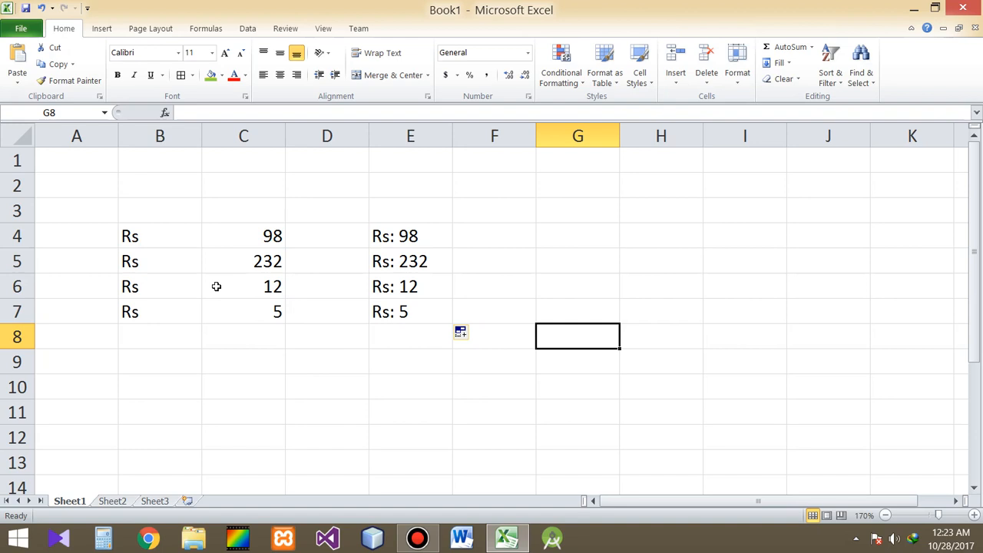
left_click_drag(364, 315, 370, 314)
left_click(387, 314)
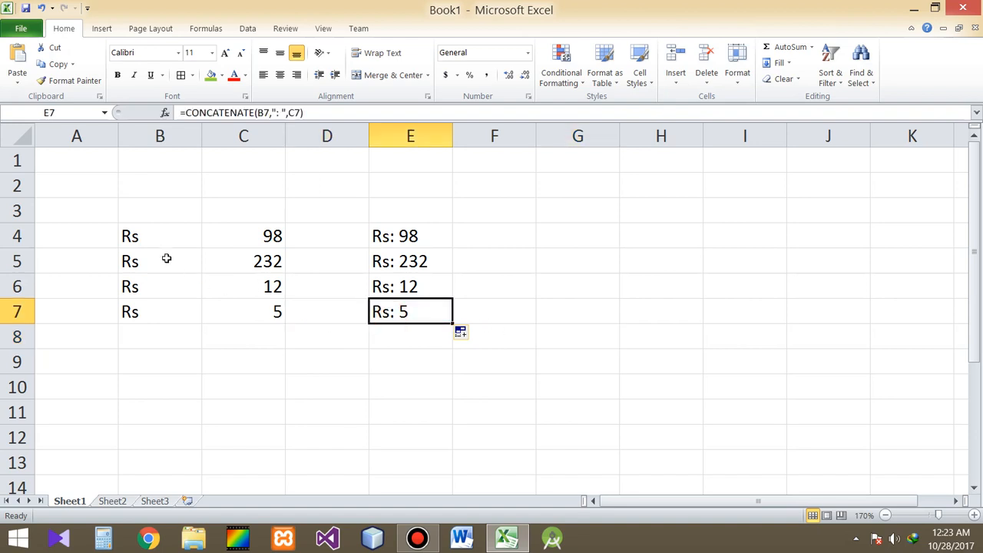
Step: Clear the repeated Rs labels from cells B5 to B7, keeping only the one in B4
left_click(157, 240)
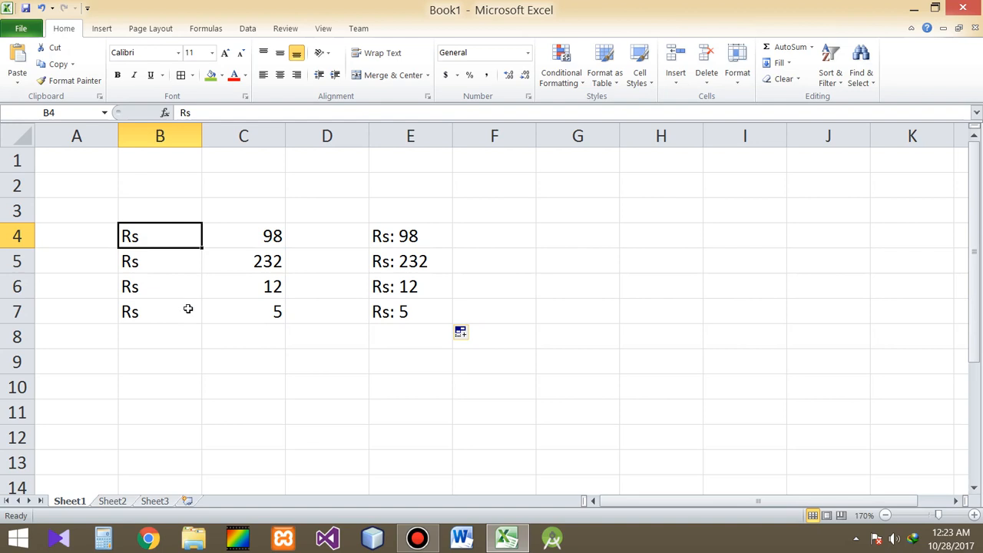
left_click(390, 241)
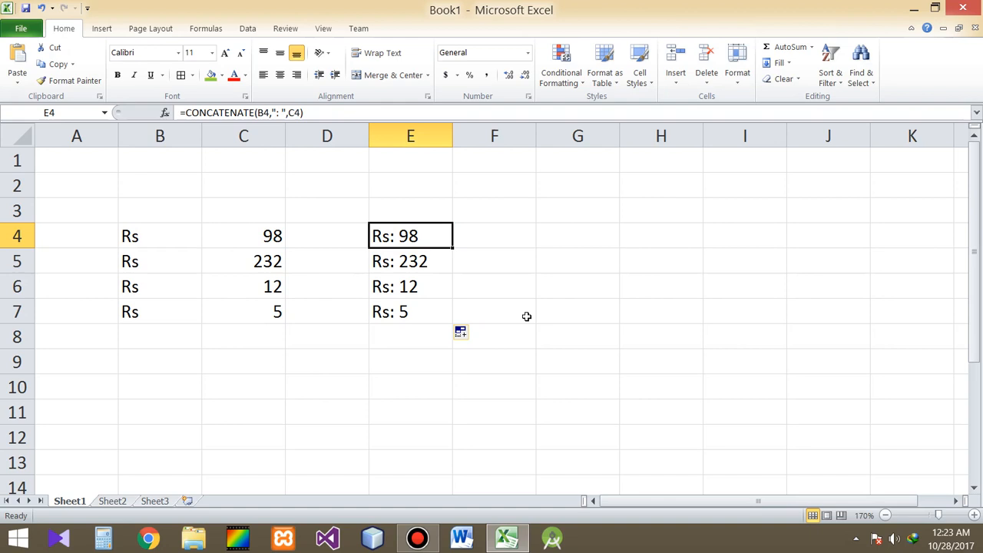
left_click_drag(153, 261, 151, 315)
key("Delete")
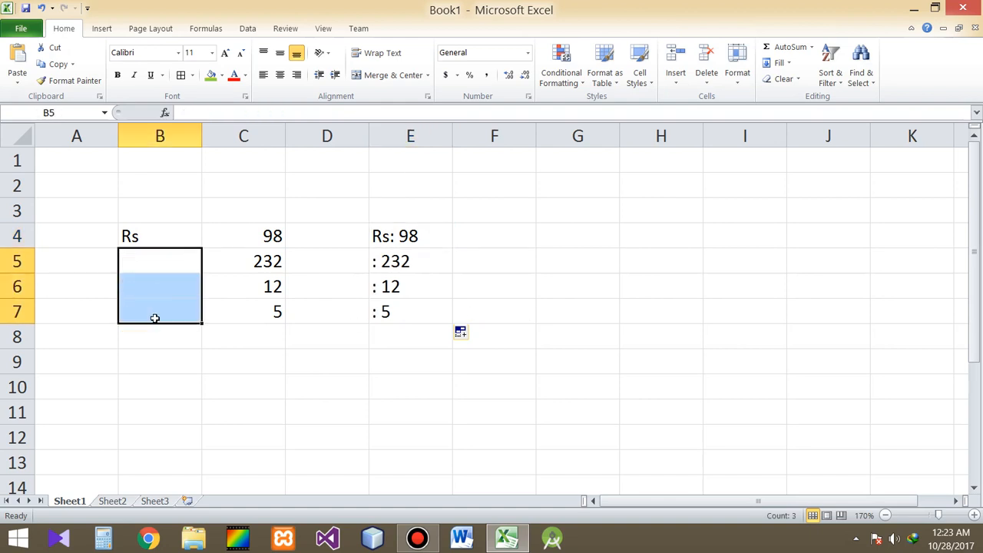
Step: Lock the row of the label reference in E4's formula, making it =CONCATENATE(B$4,": ",C4)
left_click(393, 235)
key("F2")
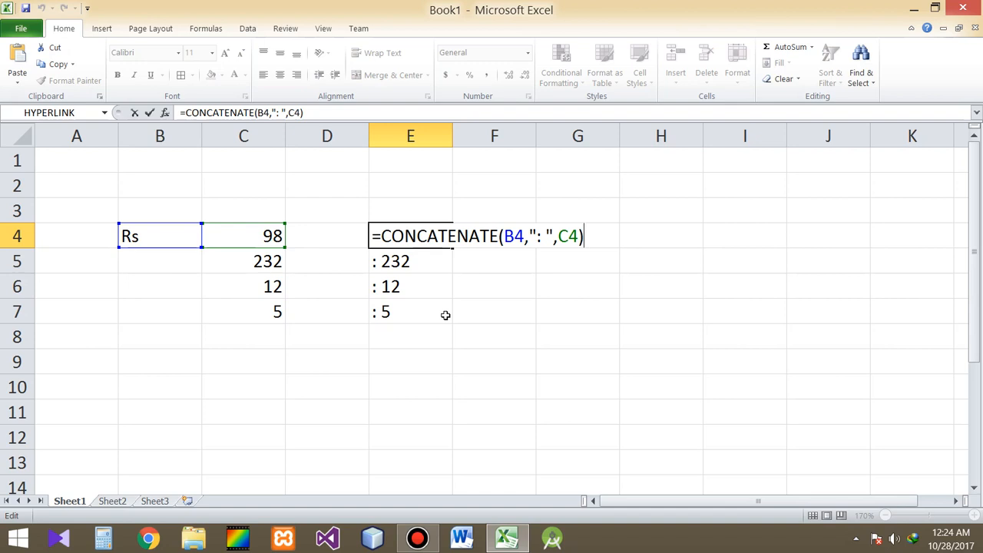
left_click(514, 237)
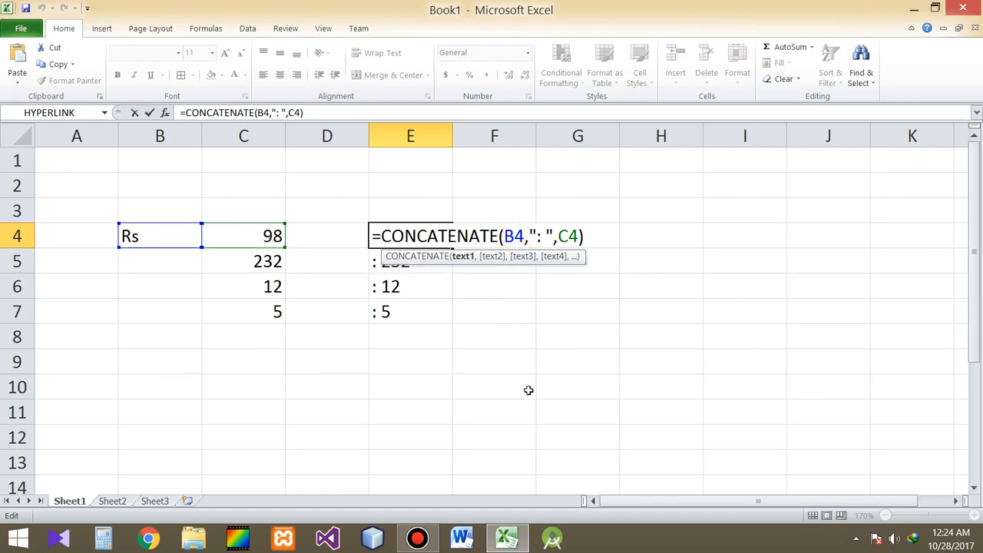
type("$")
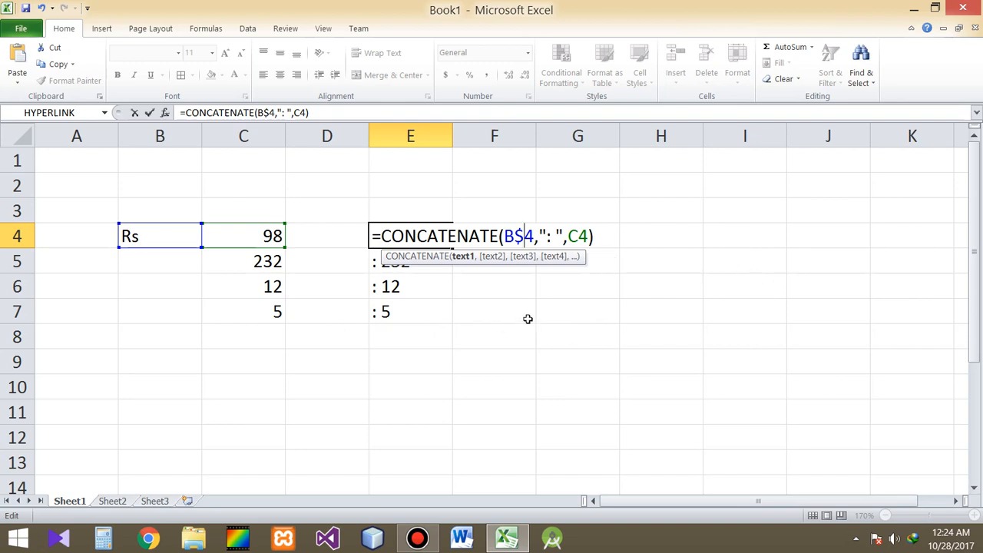
key("Return")
Step: Fill the row-locked CONCATENATE formula from E4 down through E7
key("Up")
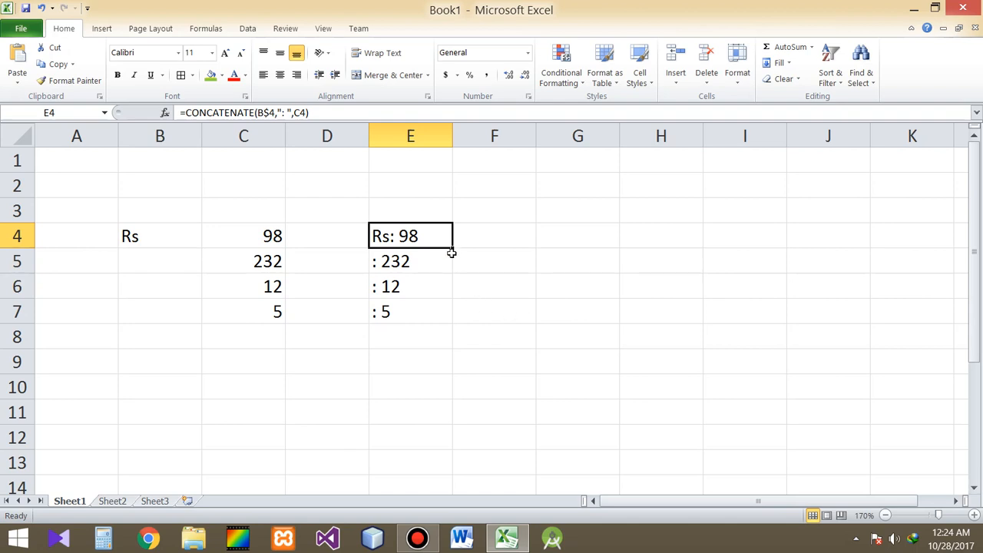
left_click_drag(452, 252, 451, 316)
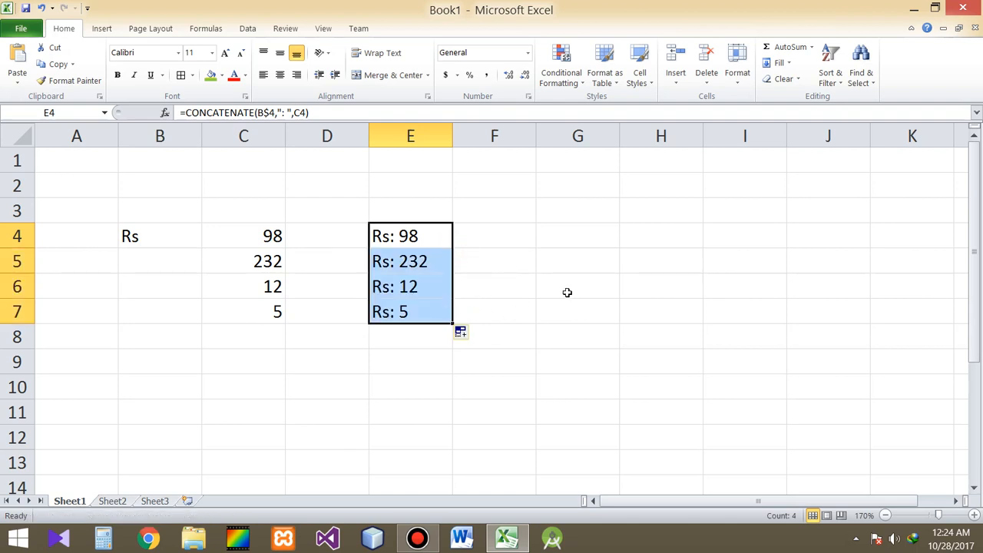
left_click(567, 292)
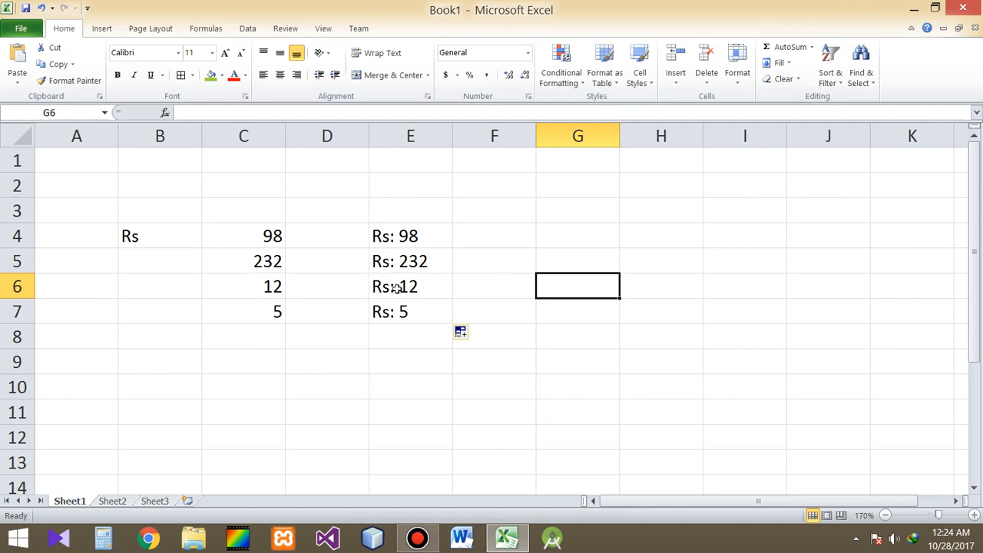
Step: Examine the label in B4 and the formulas in E4 to E7 to compare their fixed and changing references
left_click(128, 238)
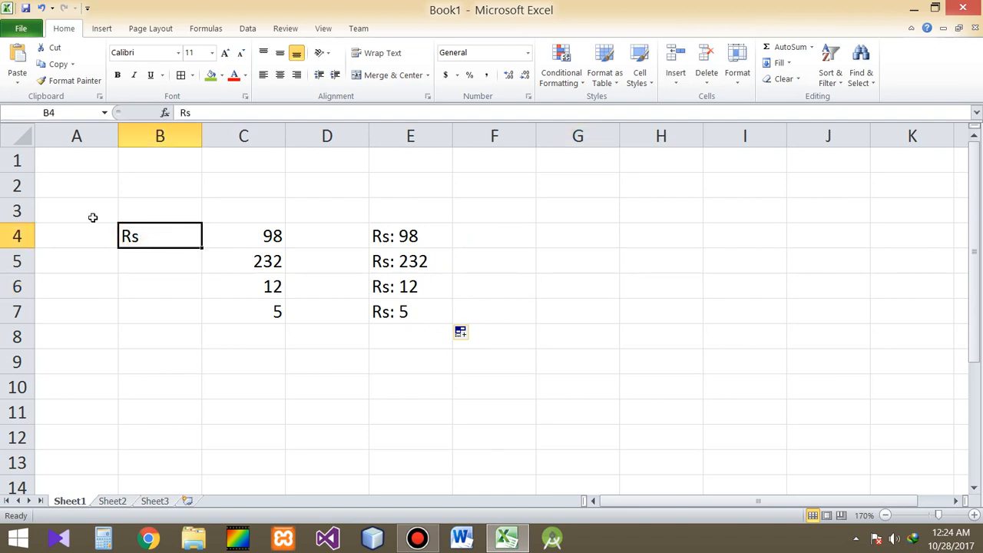
left_click(414, 270)
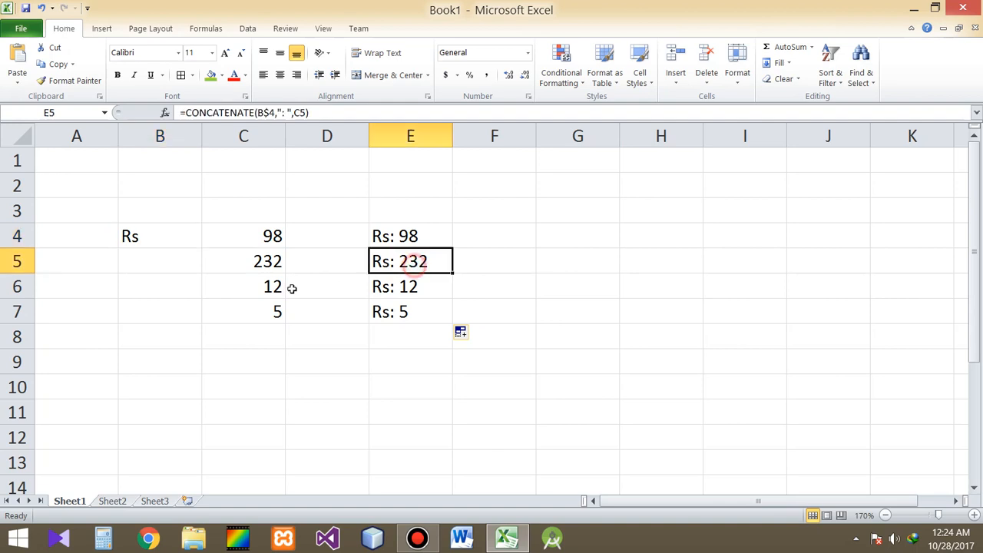
left_click(384, 288)
left_click(399, 309)
left_click(428, 237)
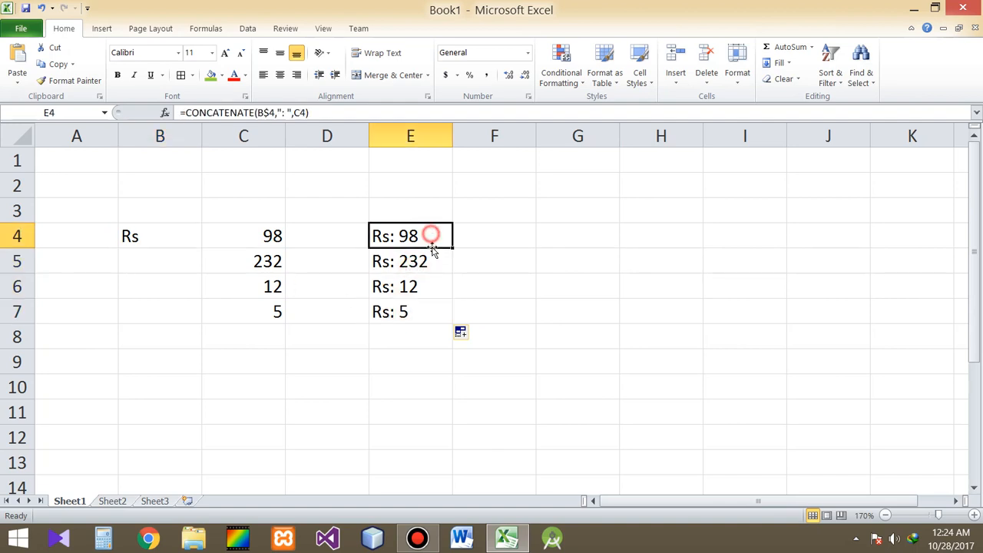
key("Down")
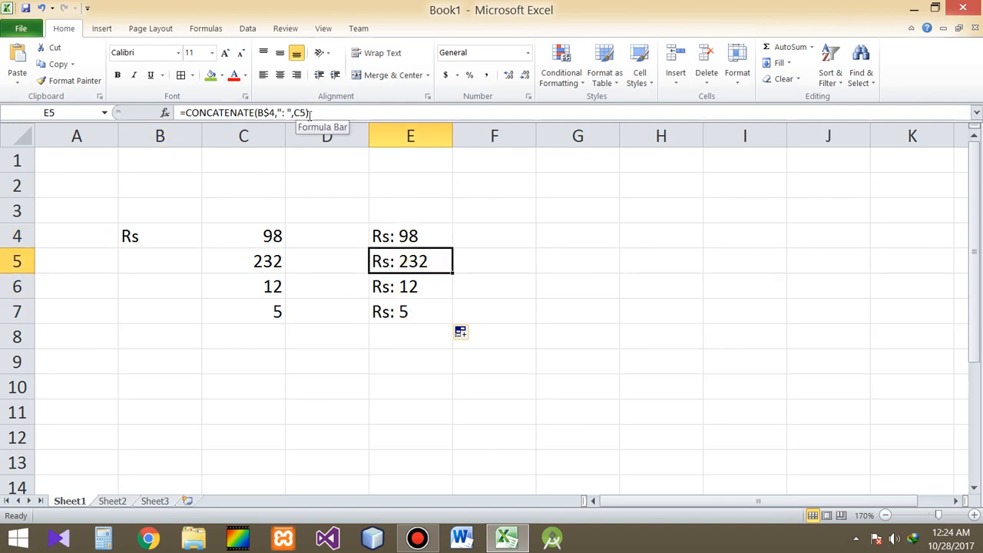
key("Down")
key("Down")
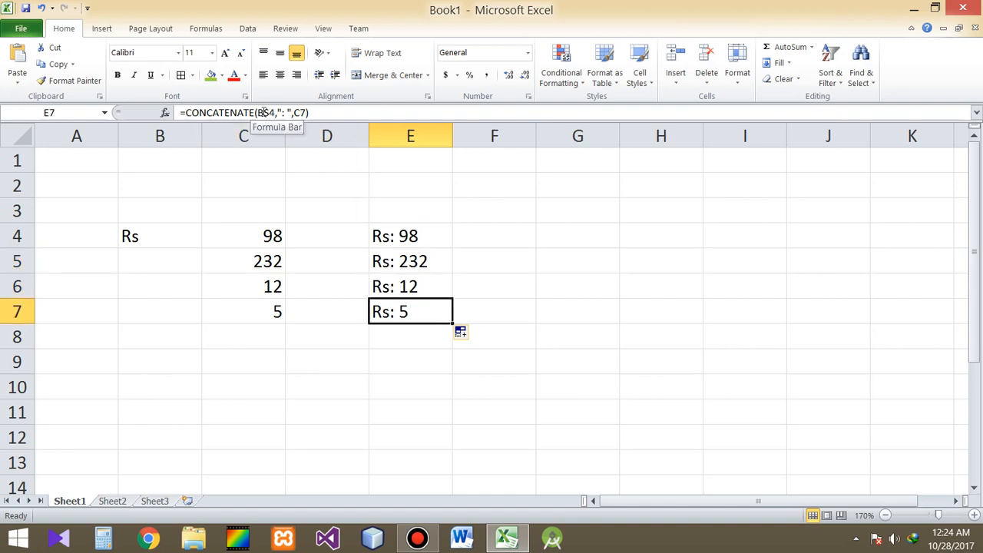
left_click(395, 244)
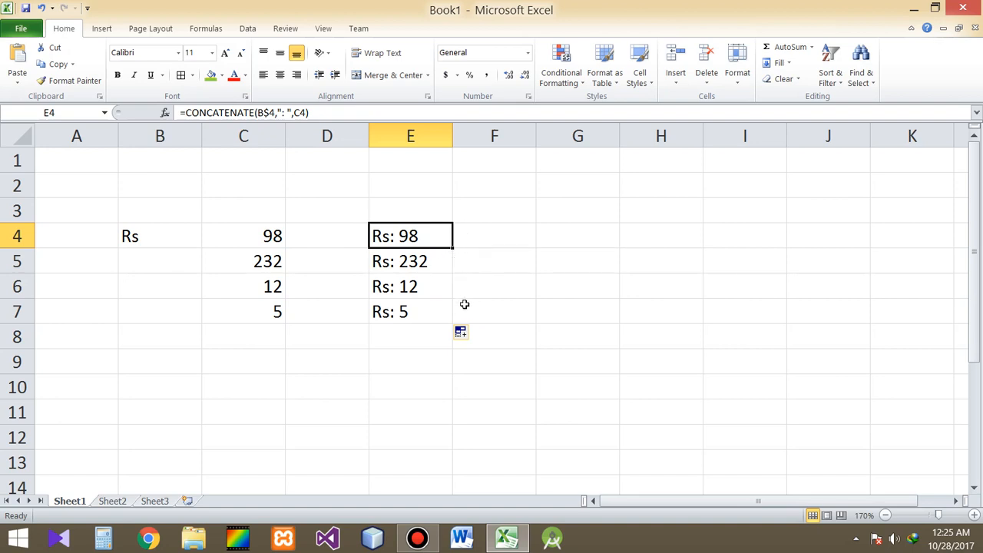
Step: Enter the formula =B4&"" in cell G4 to start joining text with the ampersand operator
left_click(523, 238)
left_click(562, 240)
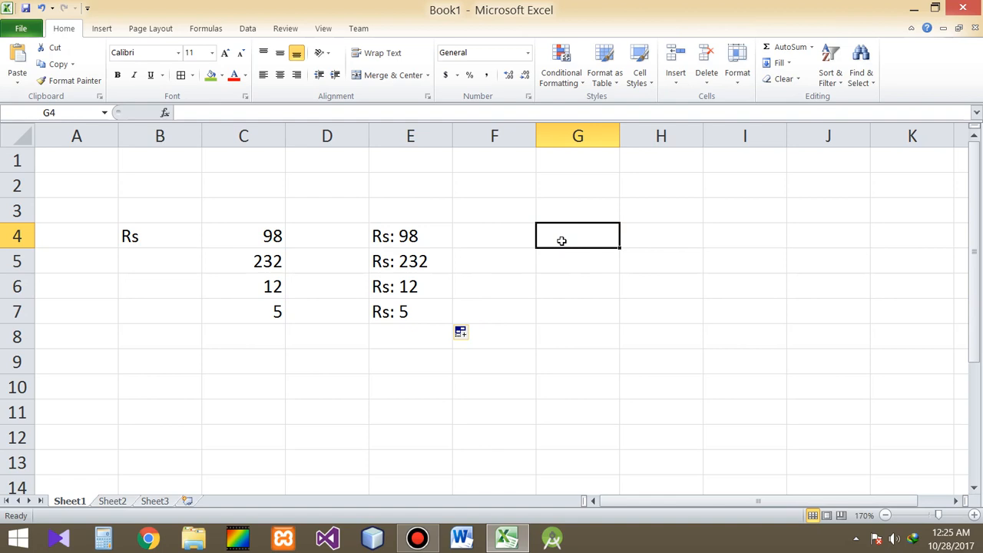
type("=")
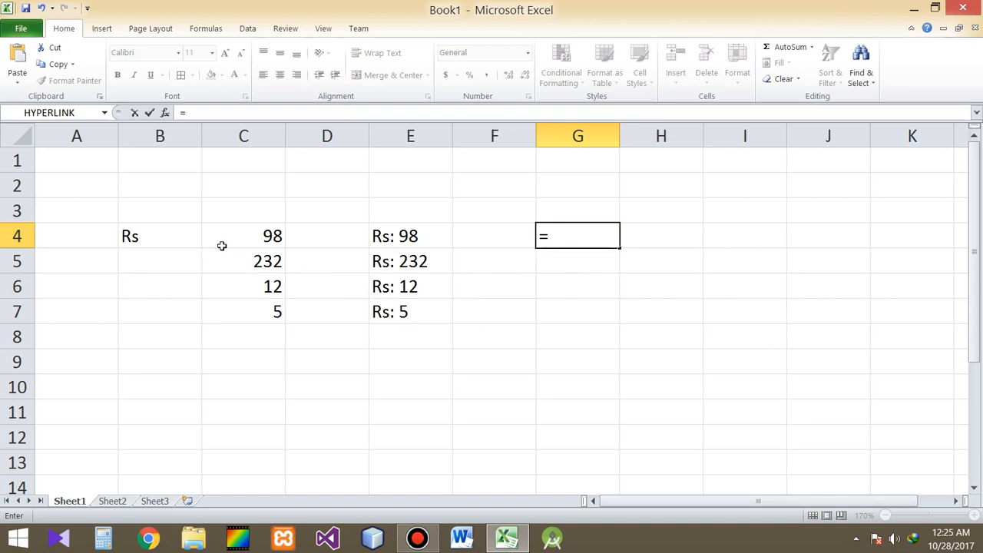
type("ba")
key("BackSpace")
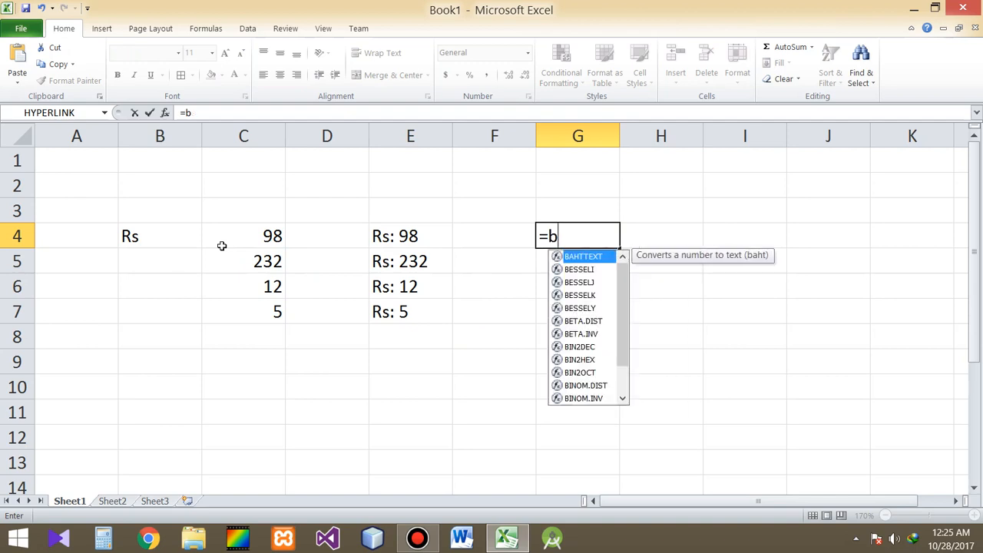
type("4")
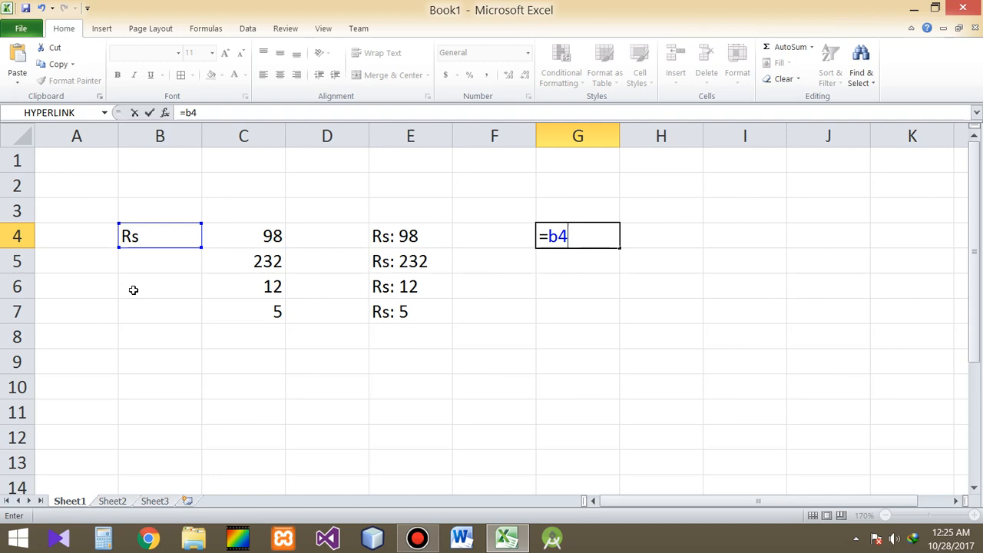
type("&\"\"")
key("Left")
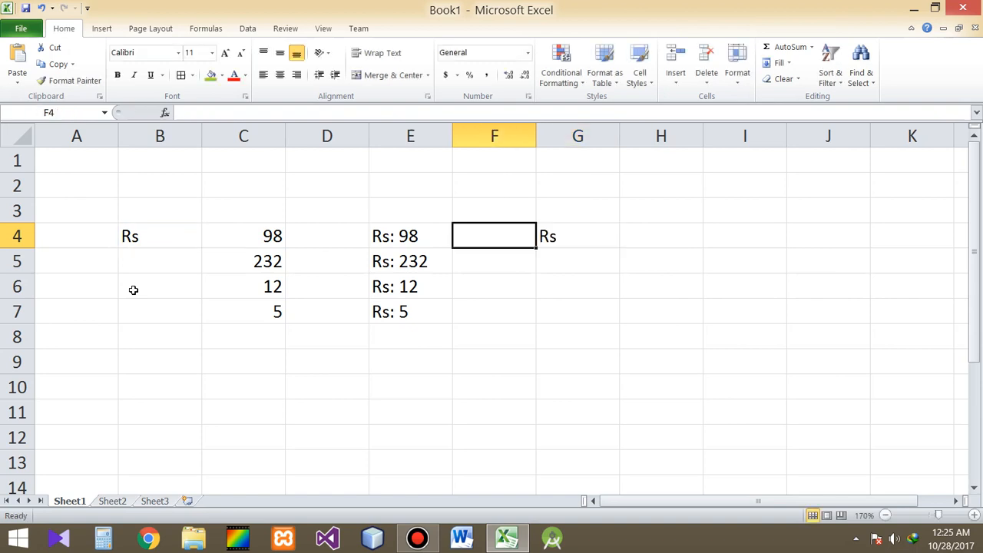
Step: Extend G4's formula with a space inside the quotes and the number reference, making it =B4&" "&C4
key("Right")
key("F2")
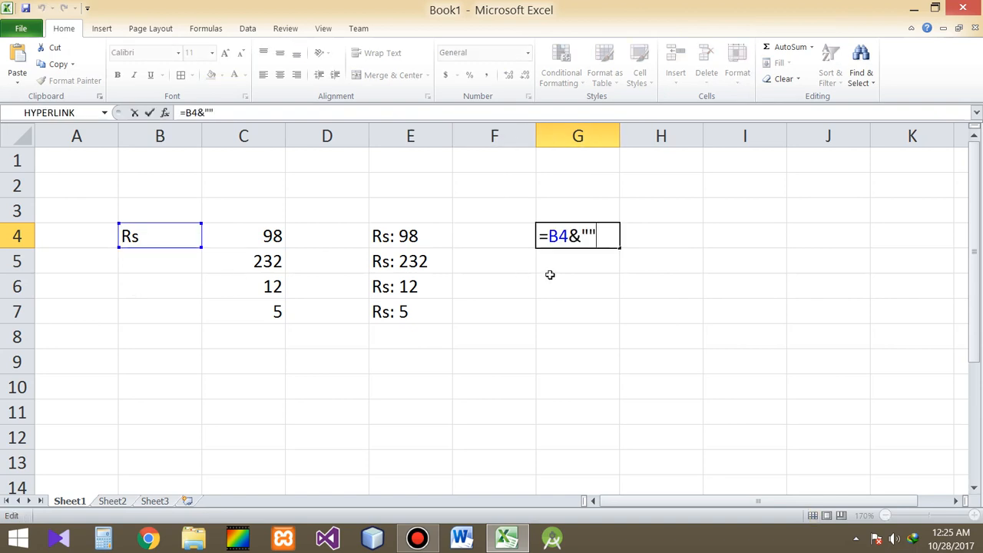
left_click(589, 237)
type("$")
key("BackSpace")
type("&")
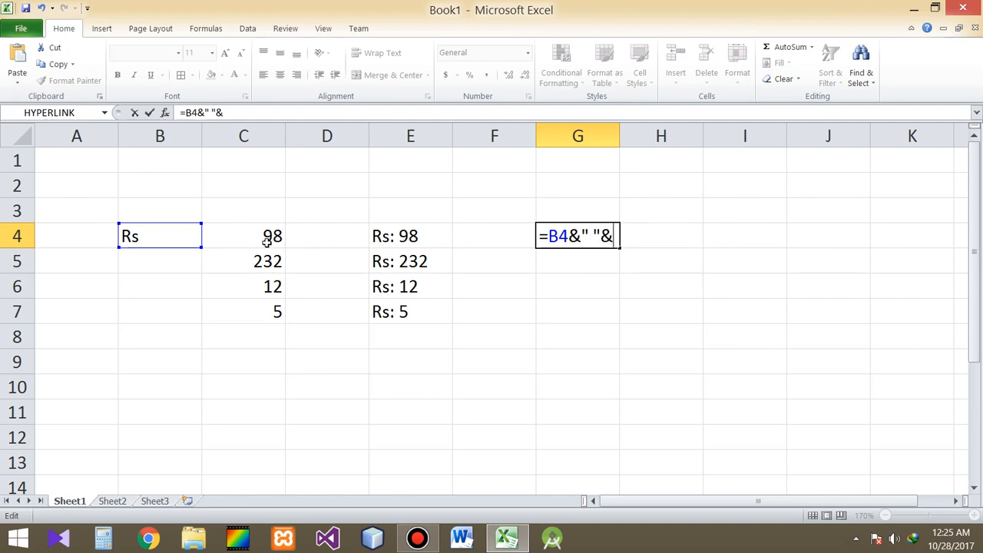
type("c4")
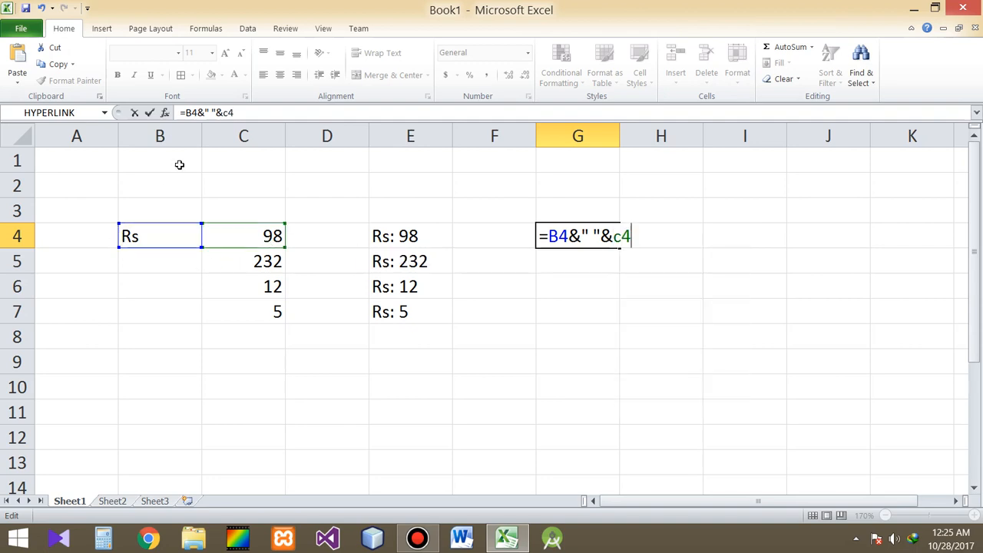
key("Return")
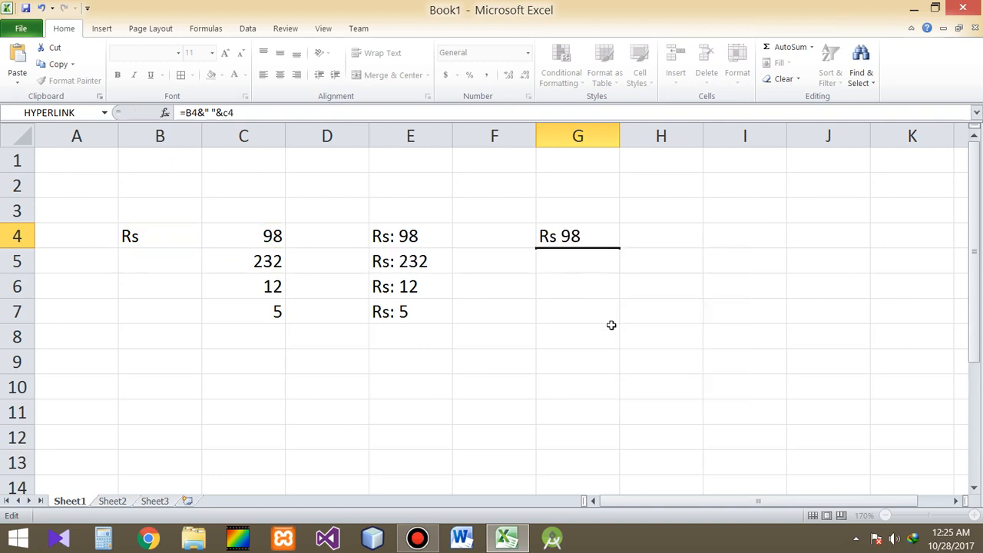
key("Up")
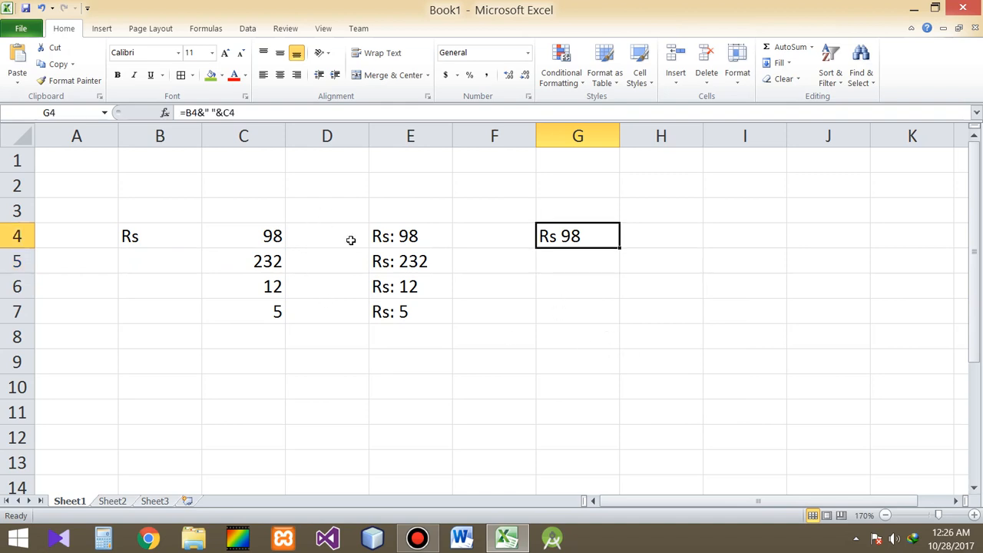
Step: Compare the CONCATENATE formula in E4 with the ampersand formula in G4
left_click(403, 240)
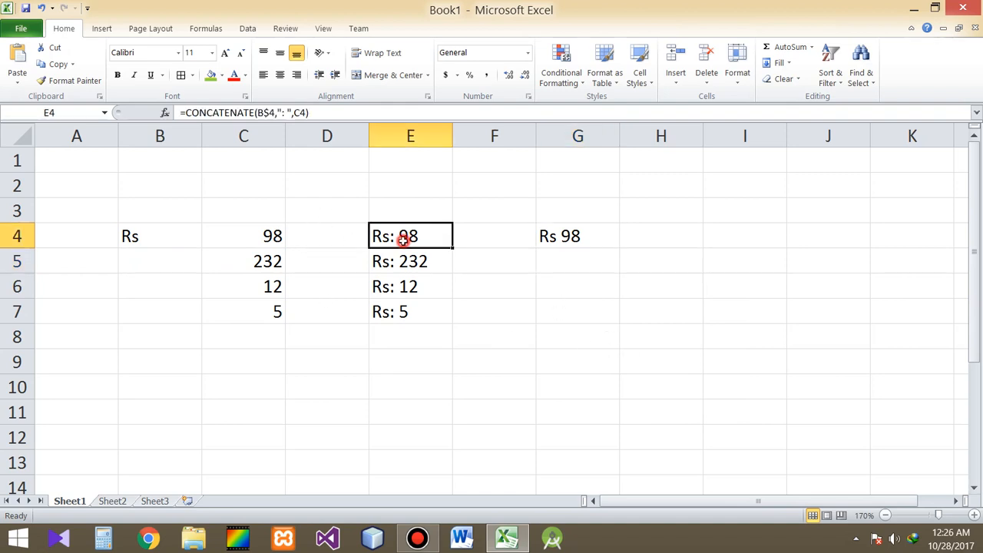
left_click(576, 232)
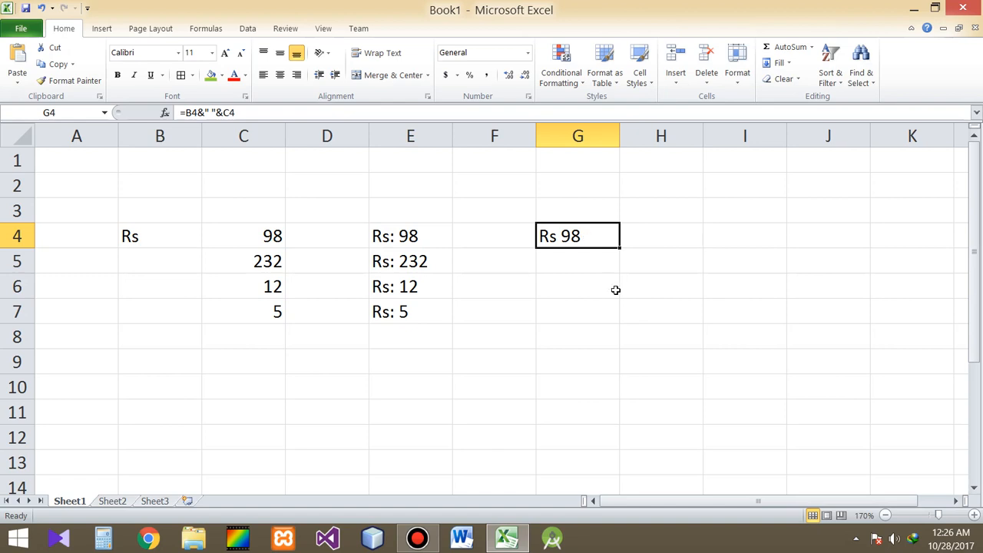
left_click(421, 240)
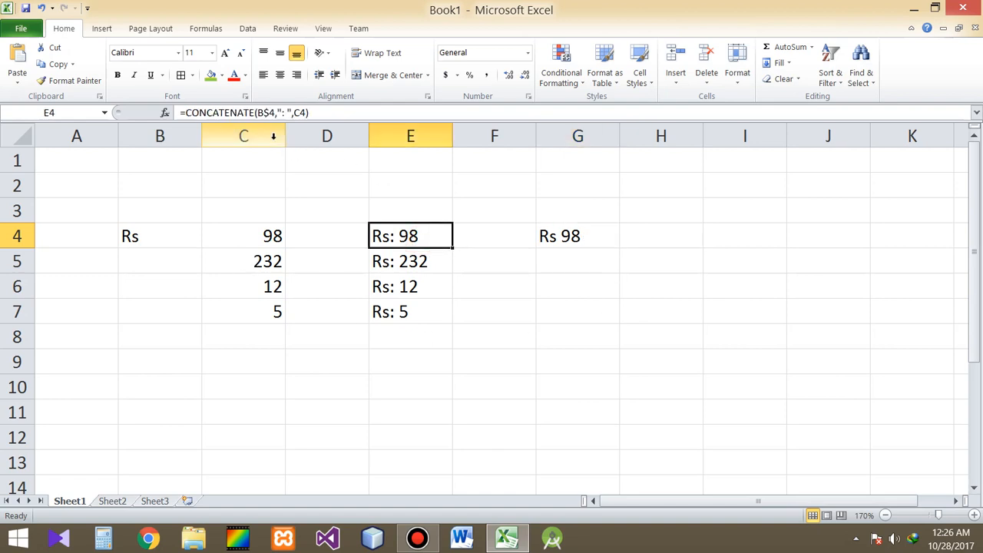
left_click(582, 238)
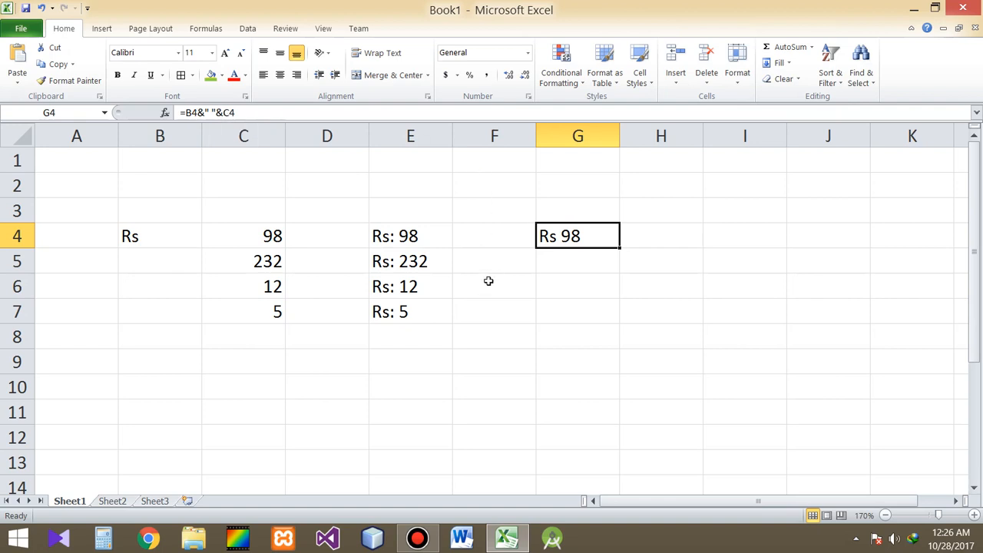
left_click(419, 245)
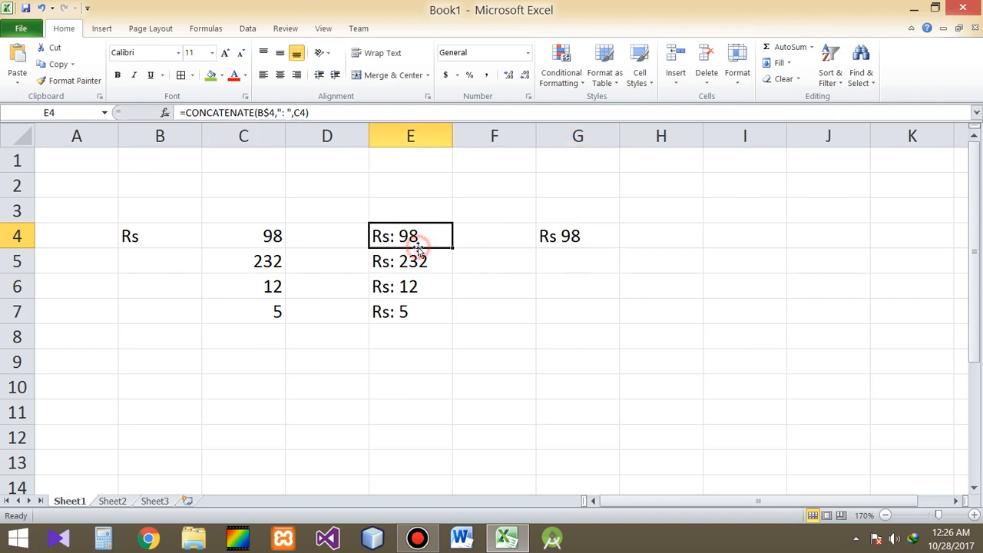
left_click(574, 240)
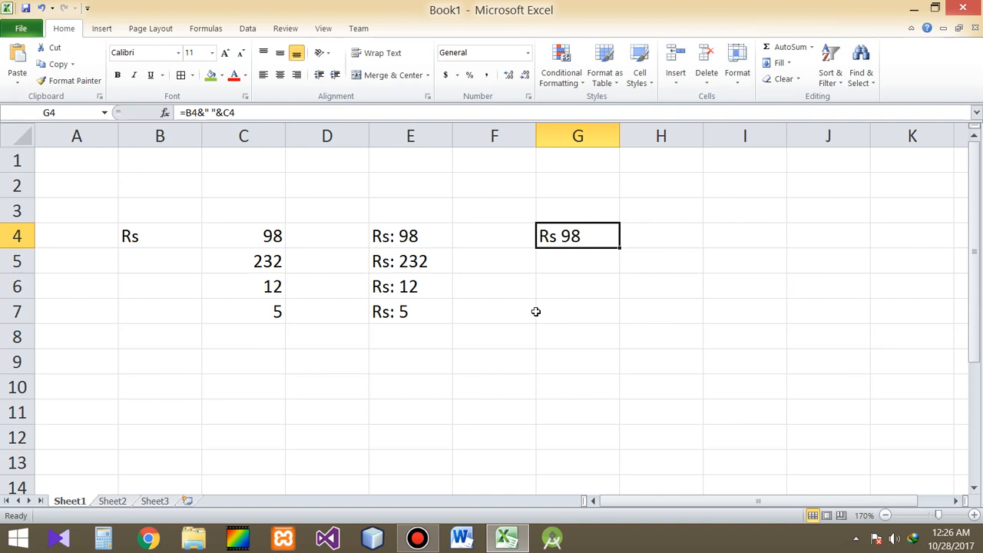
left_click(408, 239)
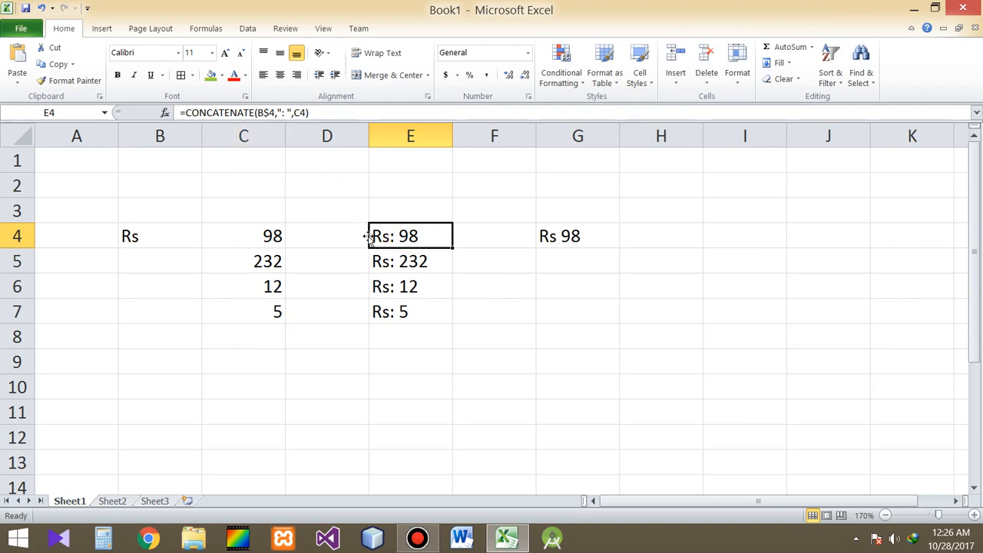
left_click(500, 302)
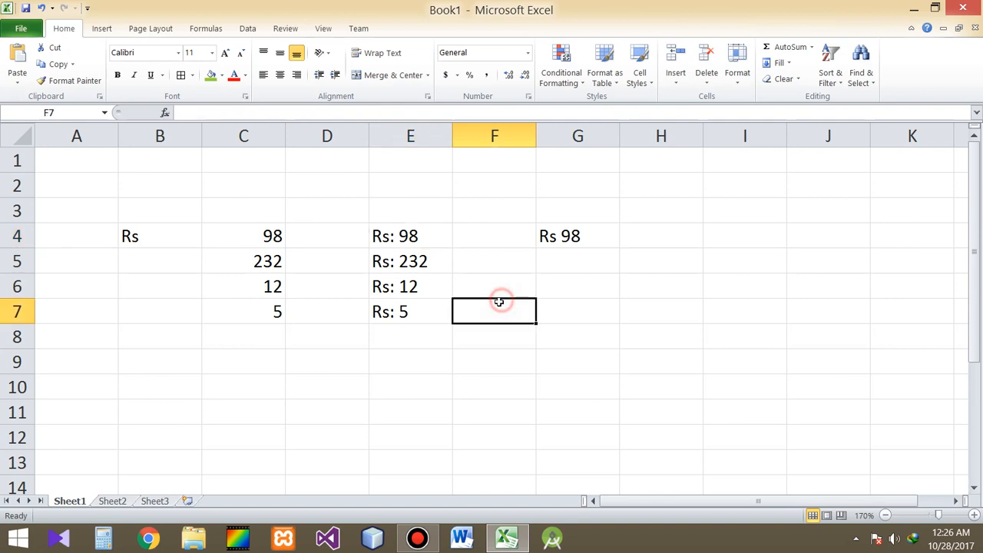